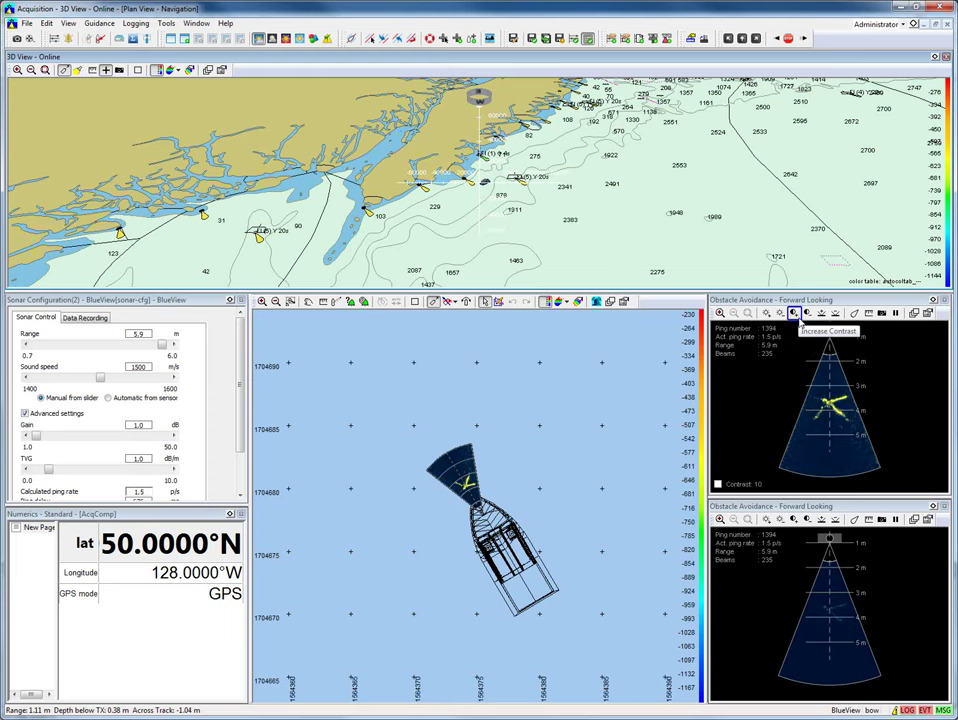
# Step the upper sonar image contrast up, then back down to 11.
pyautogui.click(795, 314)
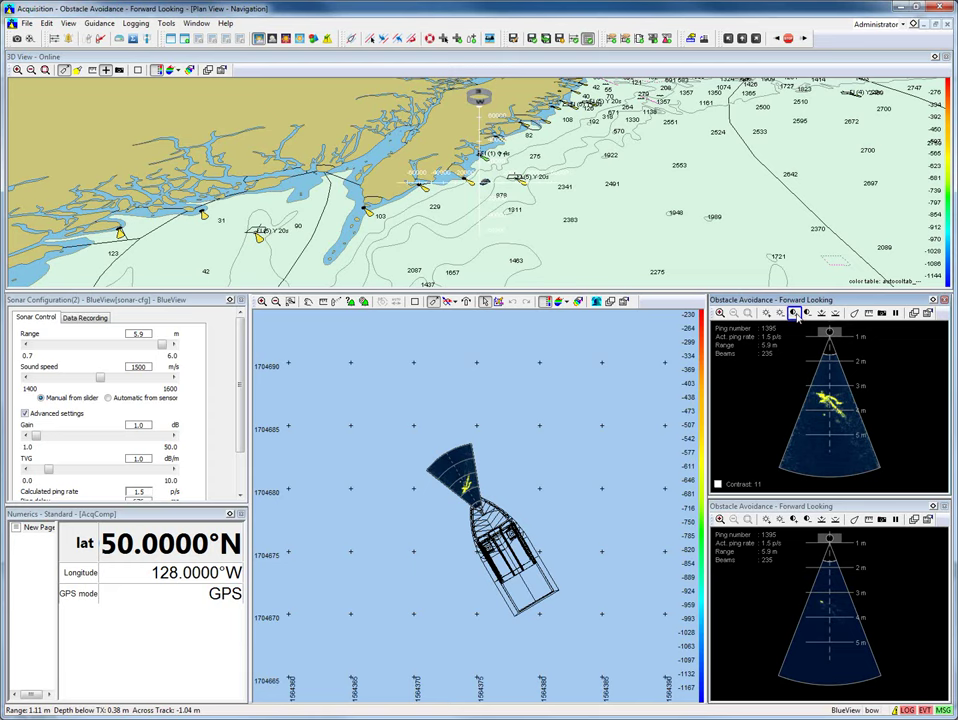
pyautogui.click(795, 314)
pyautogui.click(795, 314)
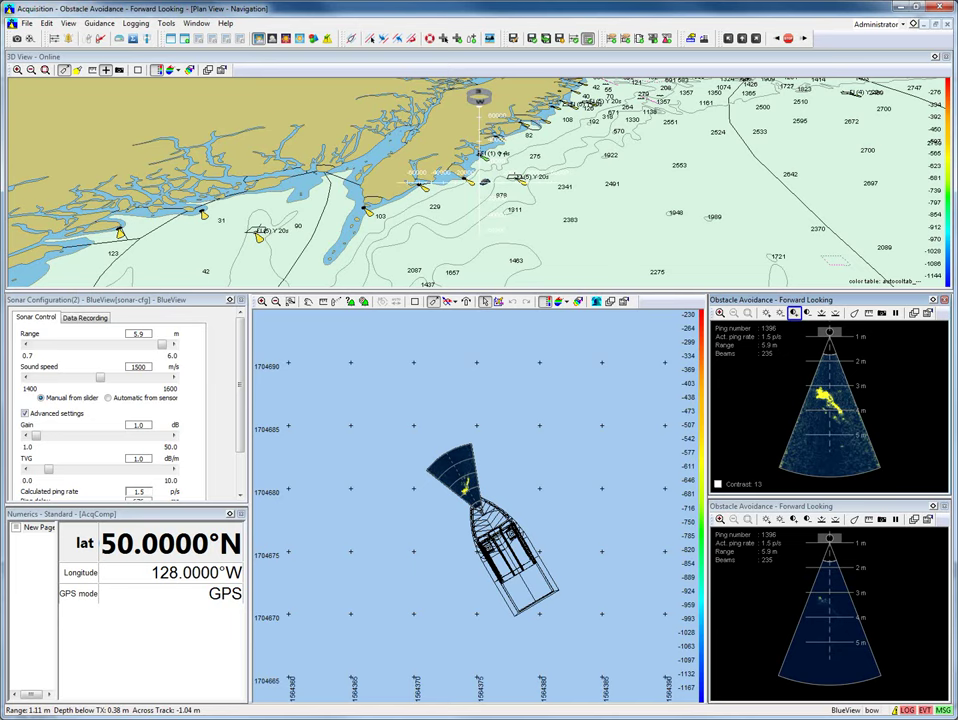
pyautogui.click(795, 314)
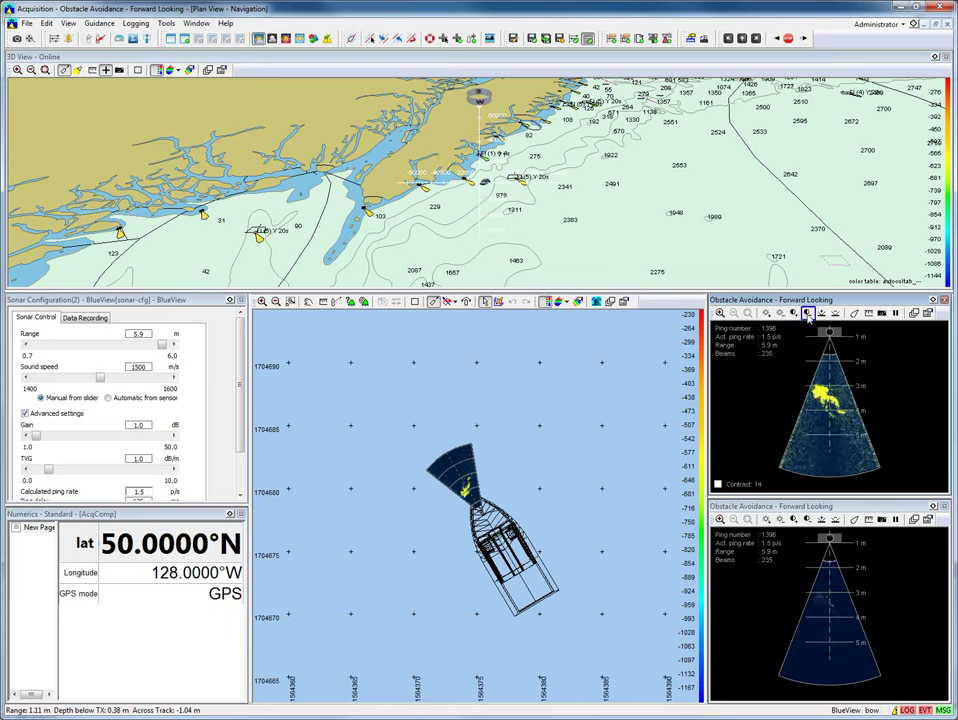
pyautogui.click(808, 314)
pyautogui.click(808, 314)
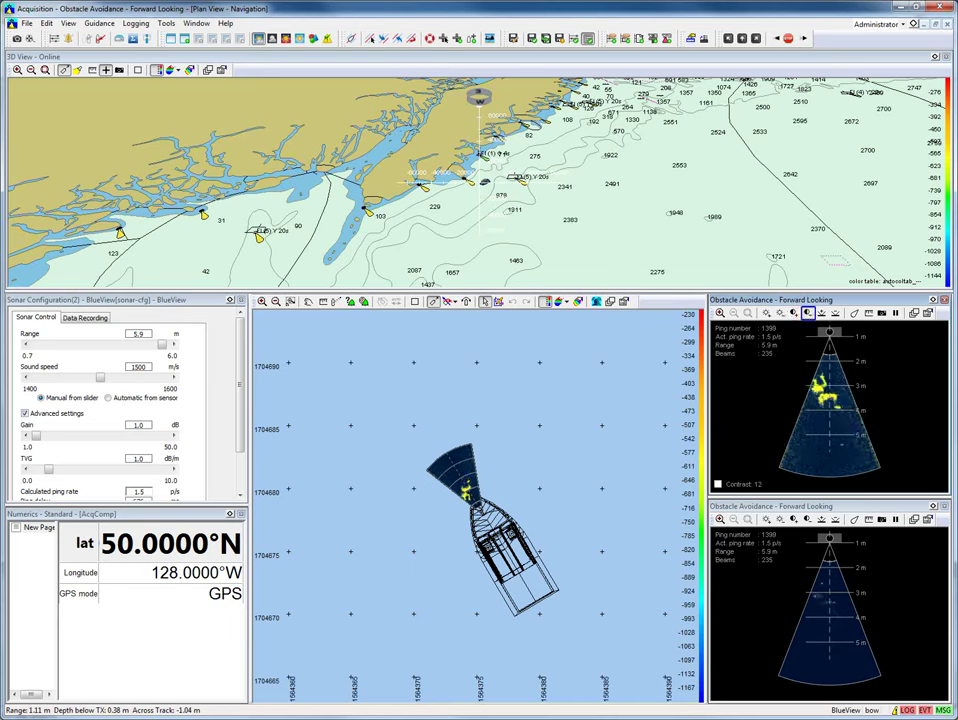
pyautogui.click(808, 314)
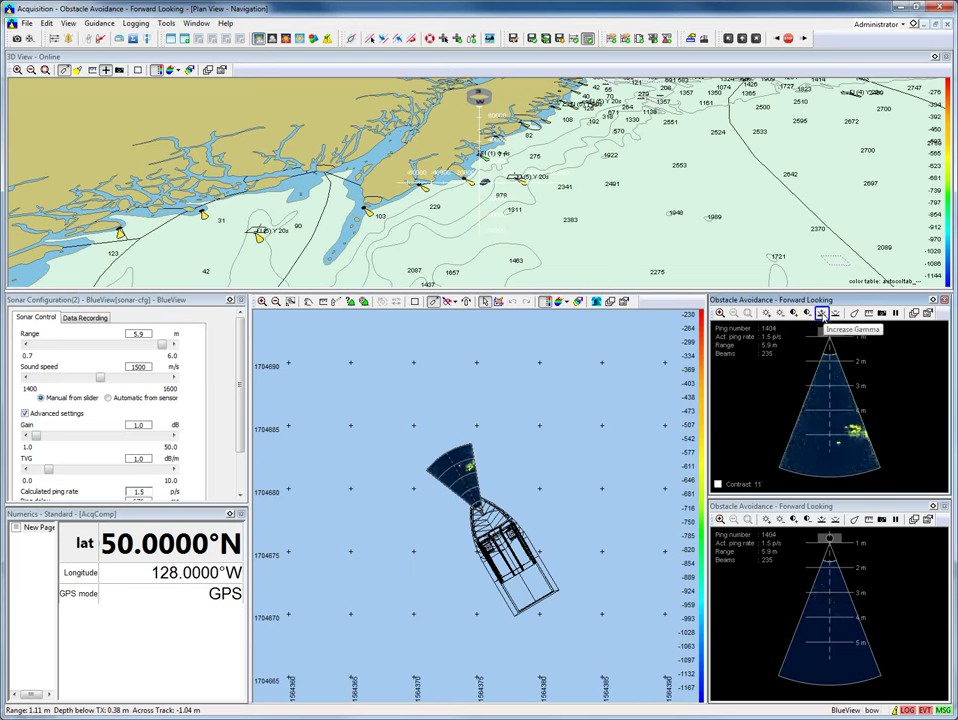
# Raise the upper sonar image gamma to 3, then bring it back down to 1.
pyautogui.click(822, 314)
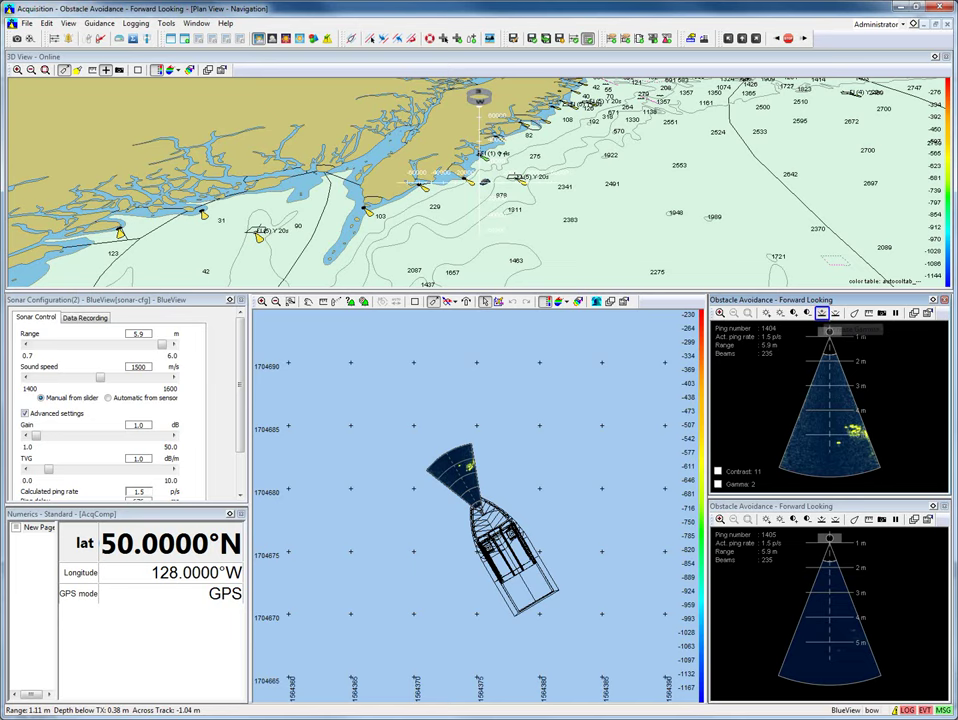
pyautogui.click(837, 314)
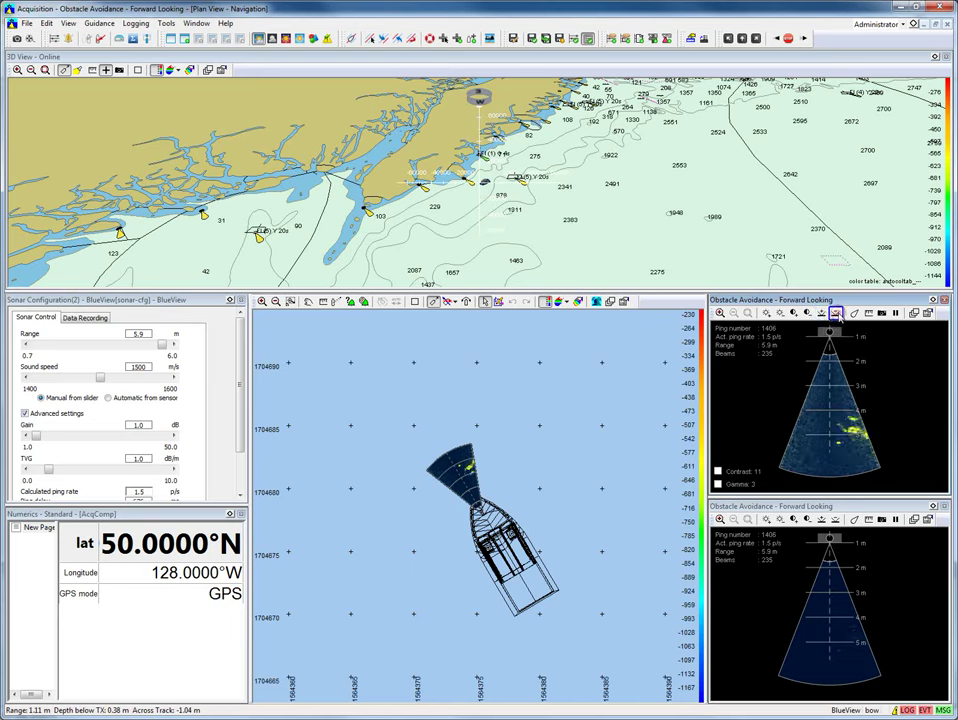
pyautogui.click(837, 314)
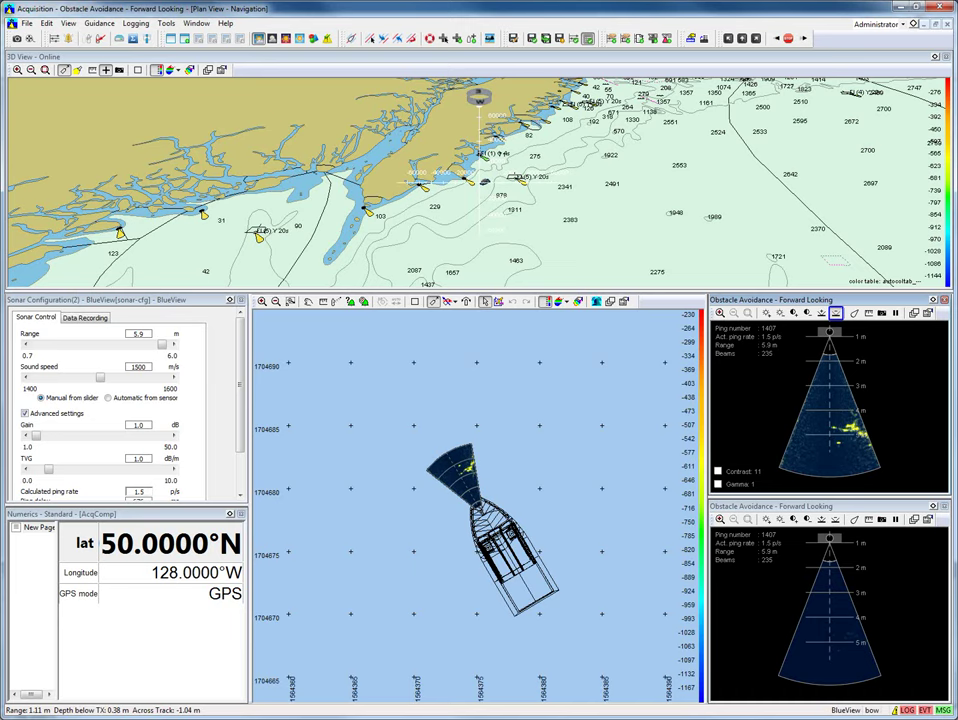
# Measure the distance to the echo in the fan and save snapshot 20140925-105354.jpg.
pyautogui.click(868, 313)
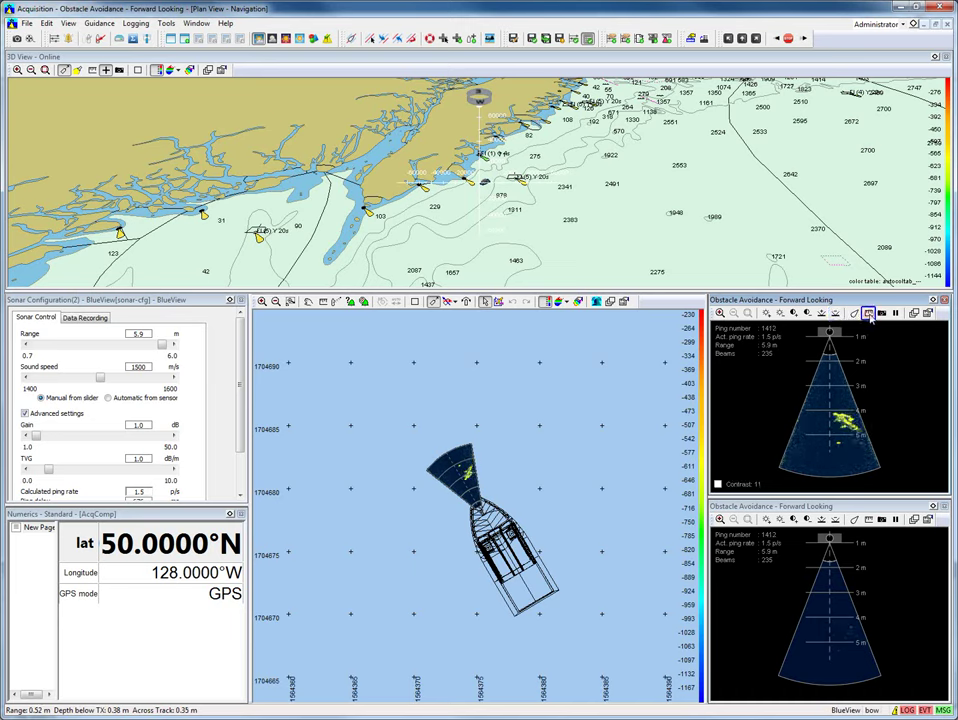
pyautogui.moveTo(853, 348)
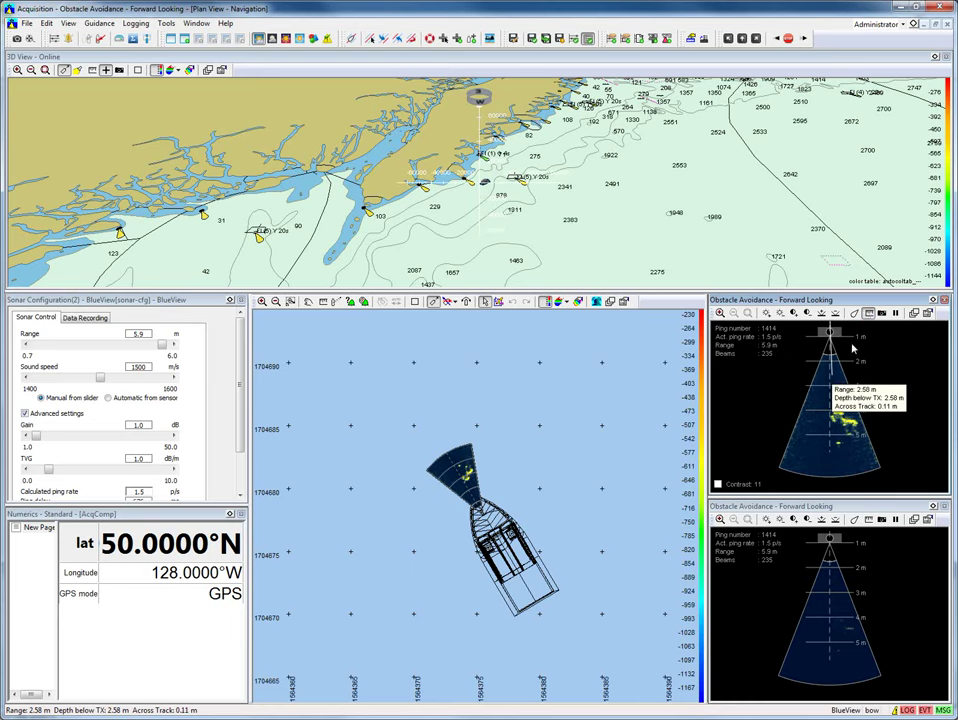
pyautogui.moveTo(831, 375); pyautogui.dragTo(856, 396)
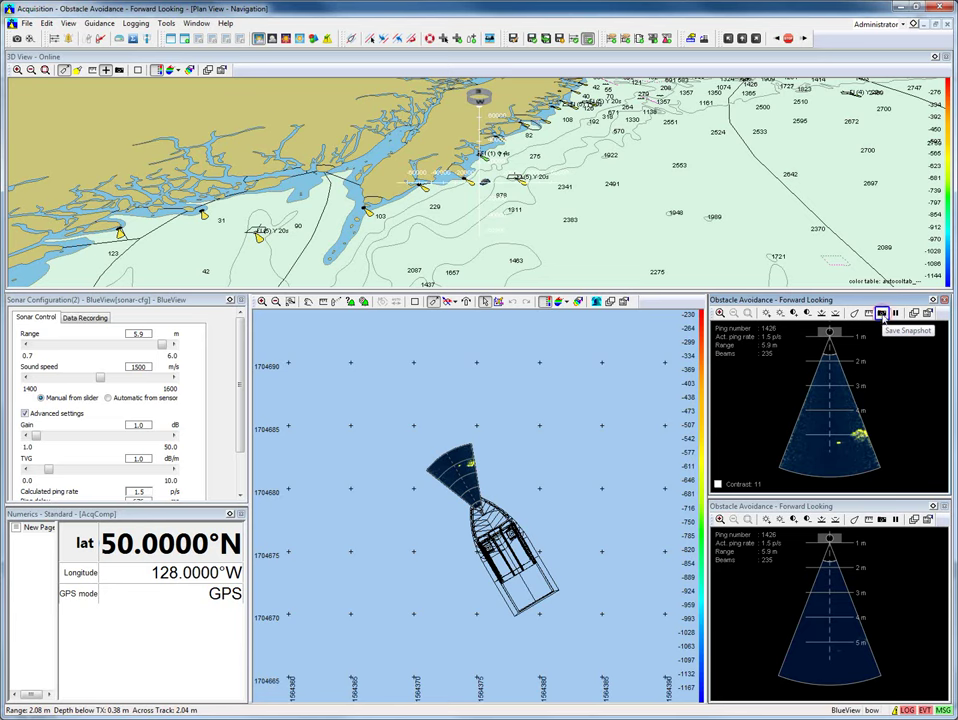
pyautogui.click(882, 316)
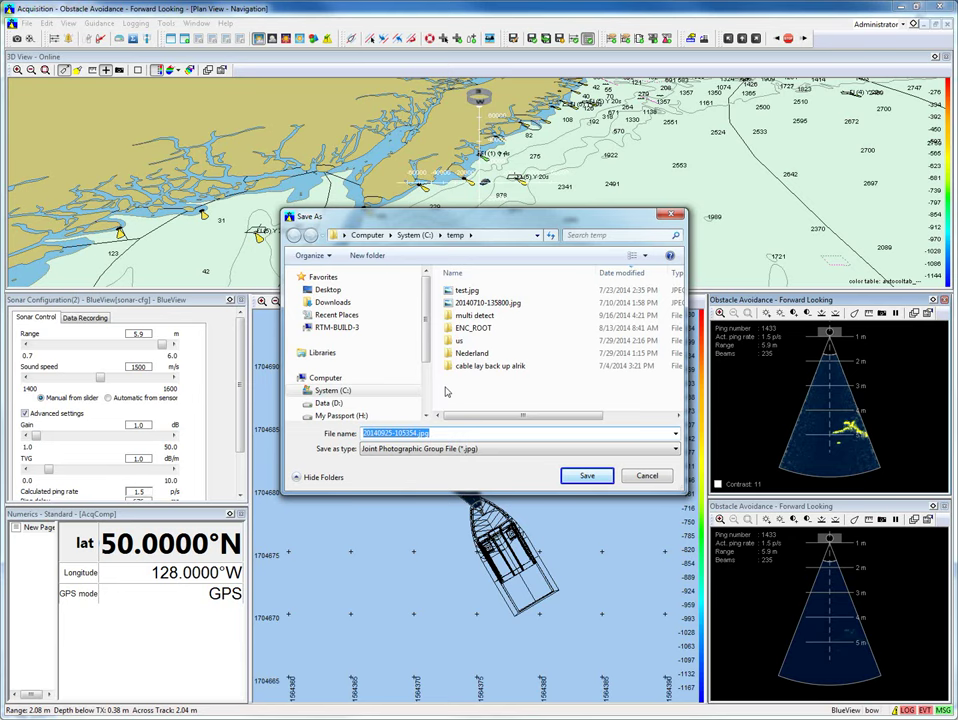
pyautogui.click(586, 476)
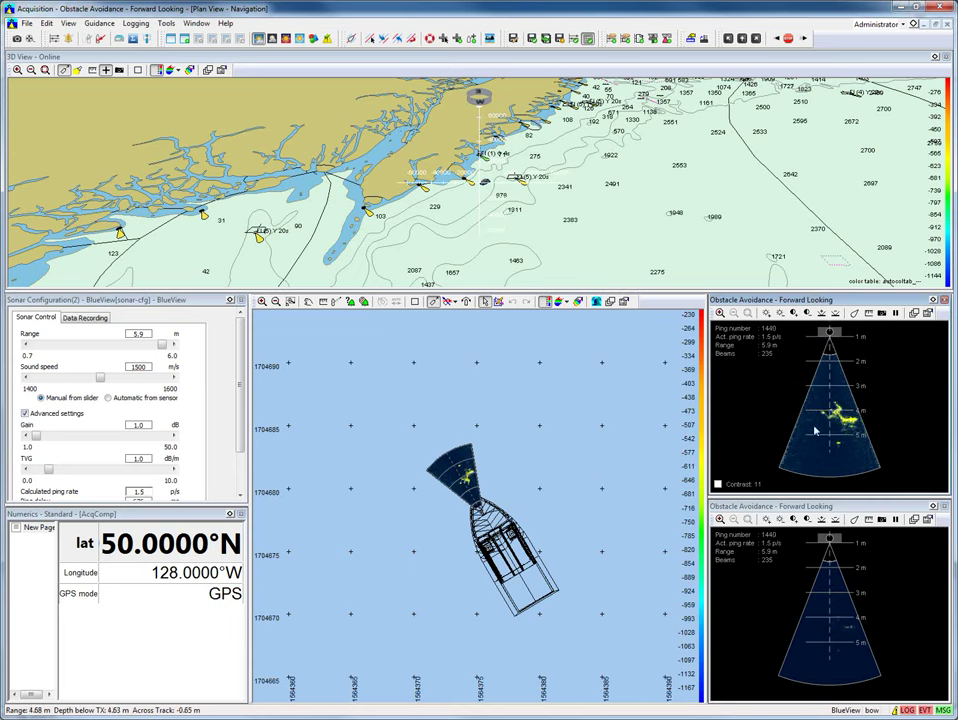
pyautogui.scroll(5, 815, 430)
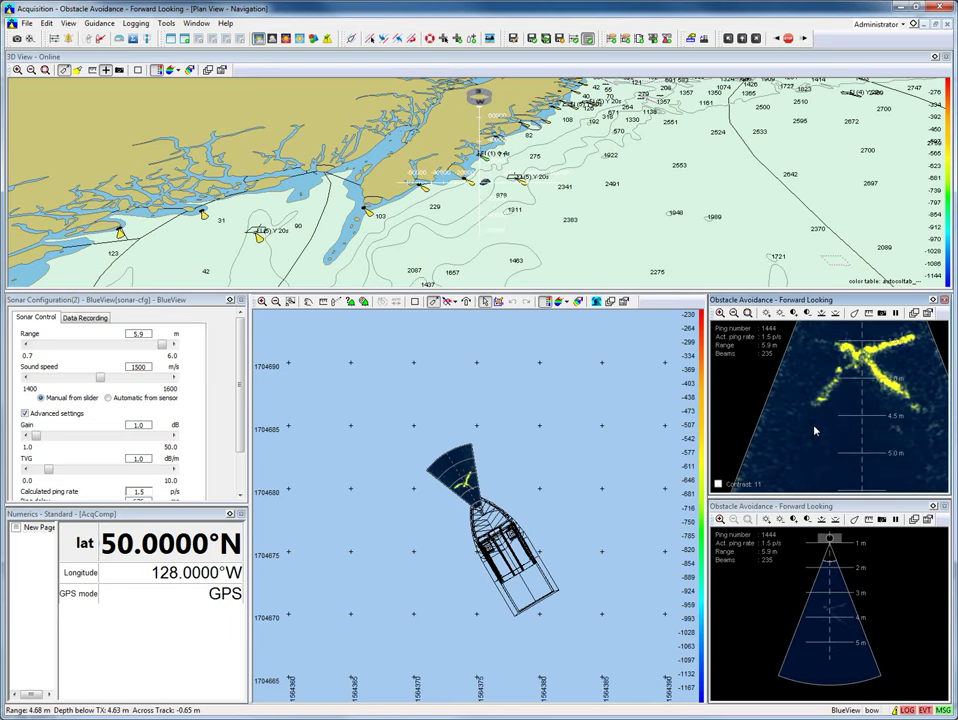
pyautogui.scroll(1, 815, 430)
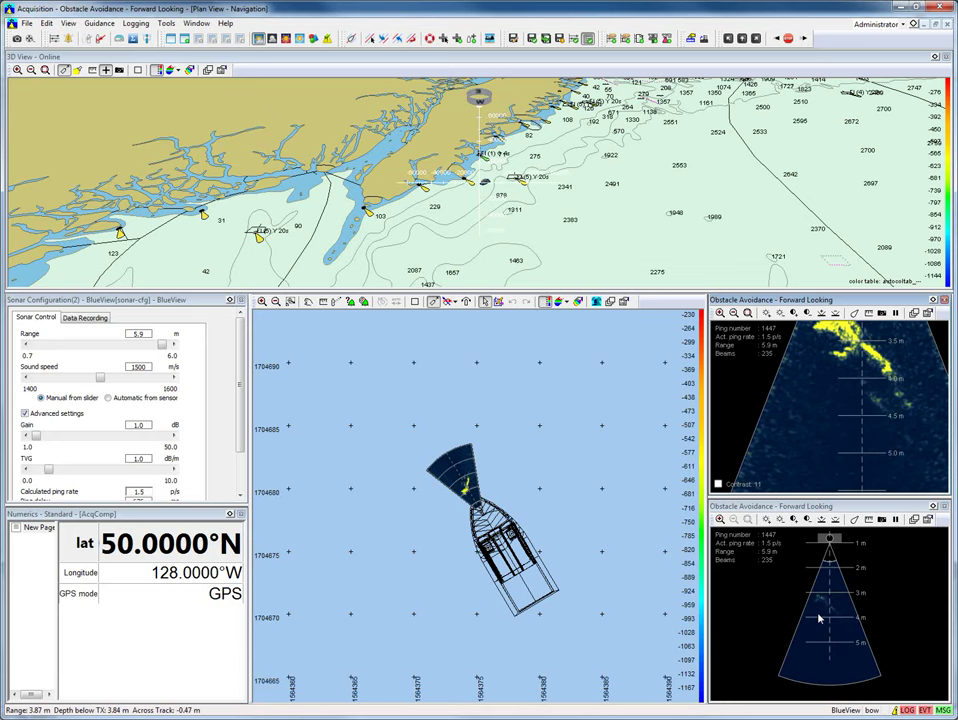
pyautogui.scroll(2, 818, 618)
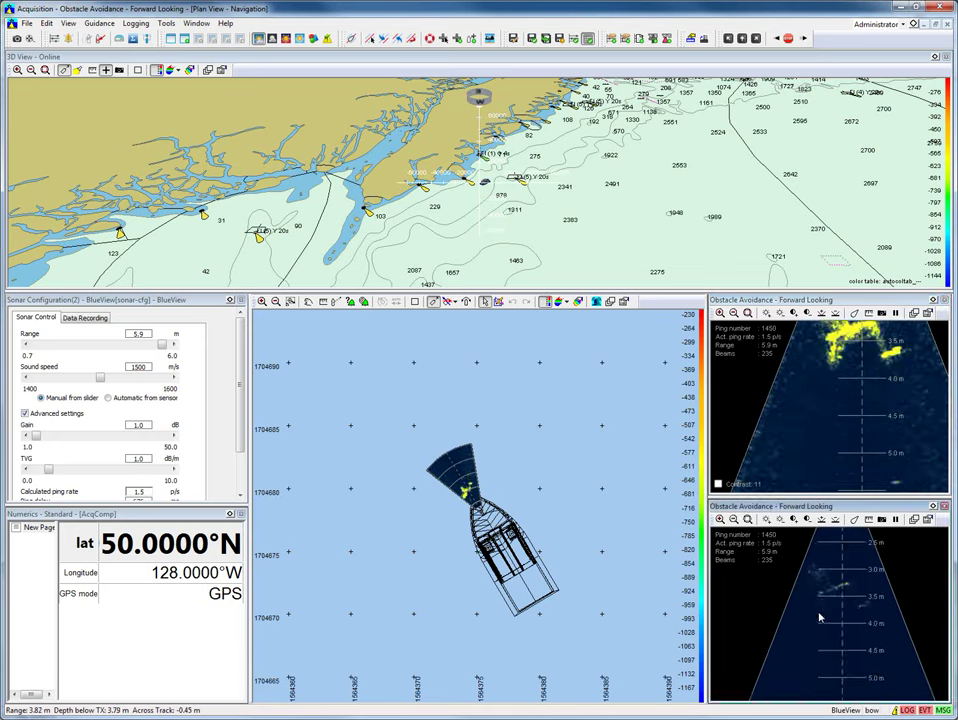
pyautogui.scroll(-3, 818, 617)
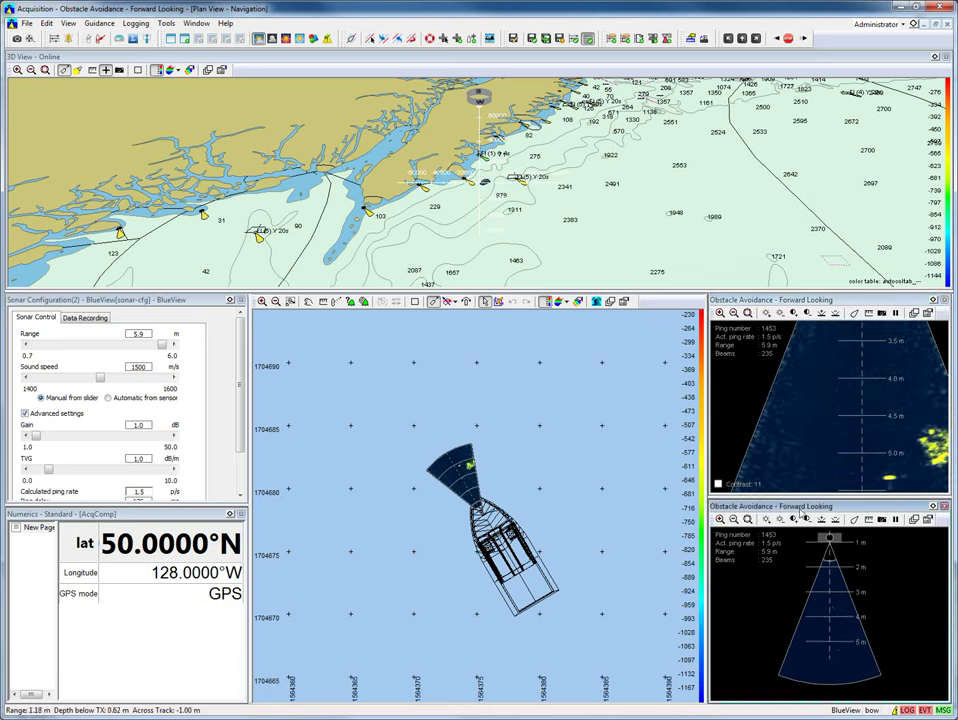
pyautogui.click(748, 315)
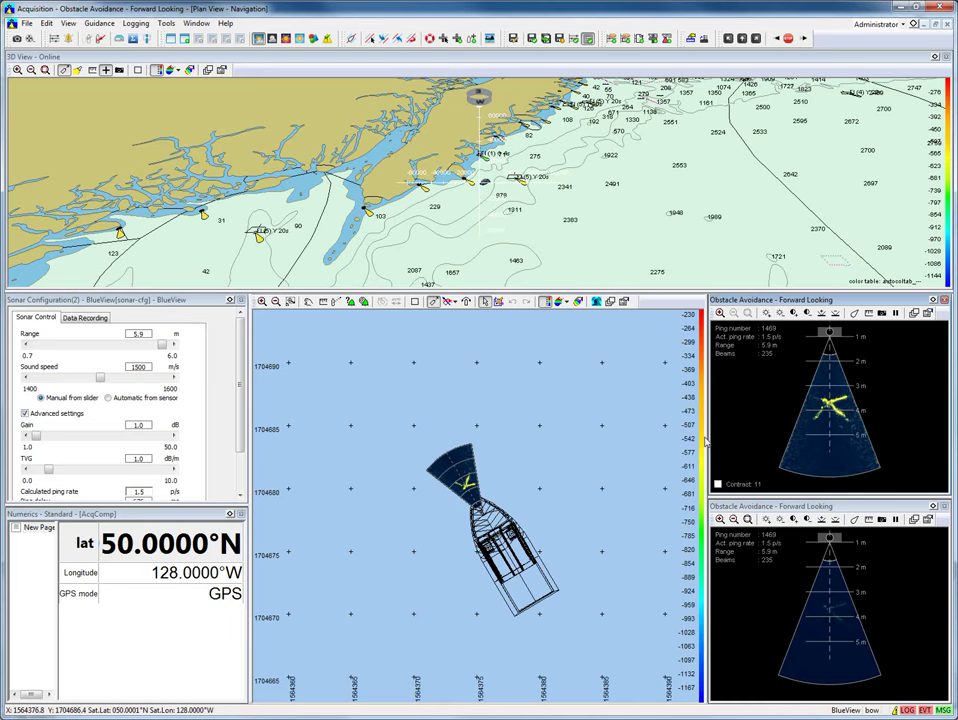
pyautogui.click(500, 412)
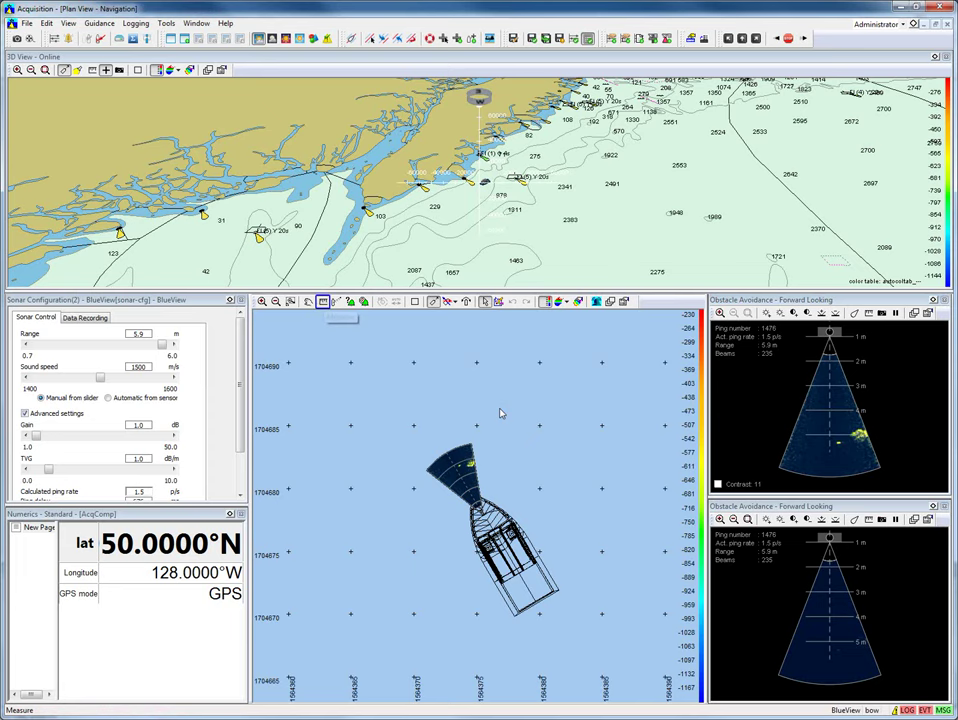
pyautogui.click(322, 301)
pyautogui.click(323, 302)
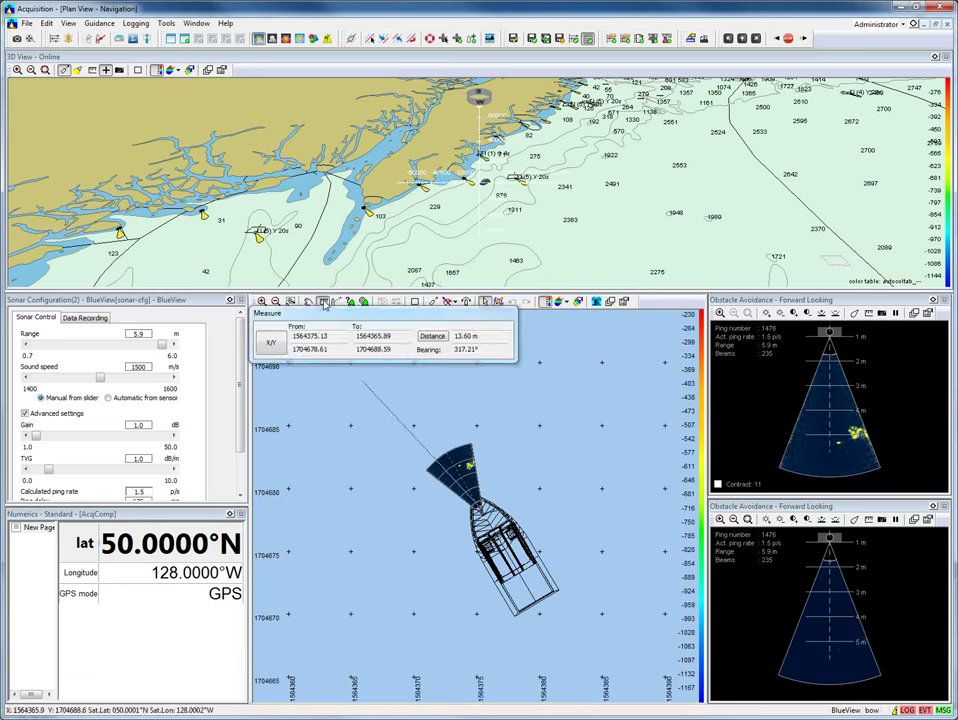
pyautogui.click(362, 380)
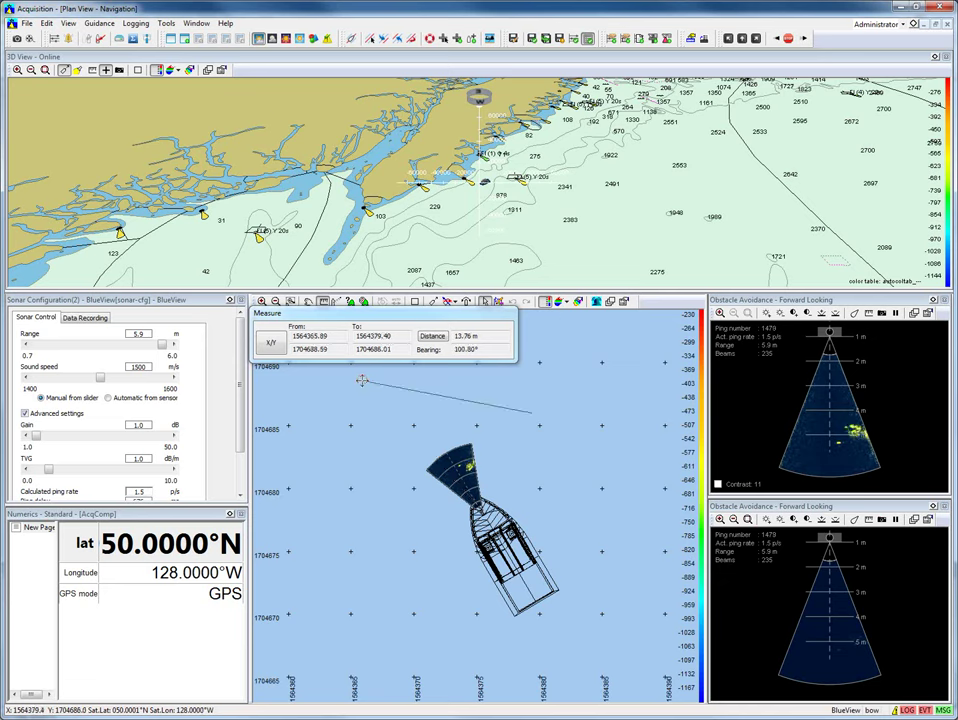
pyautogui.click(532, 412)
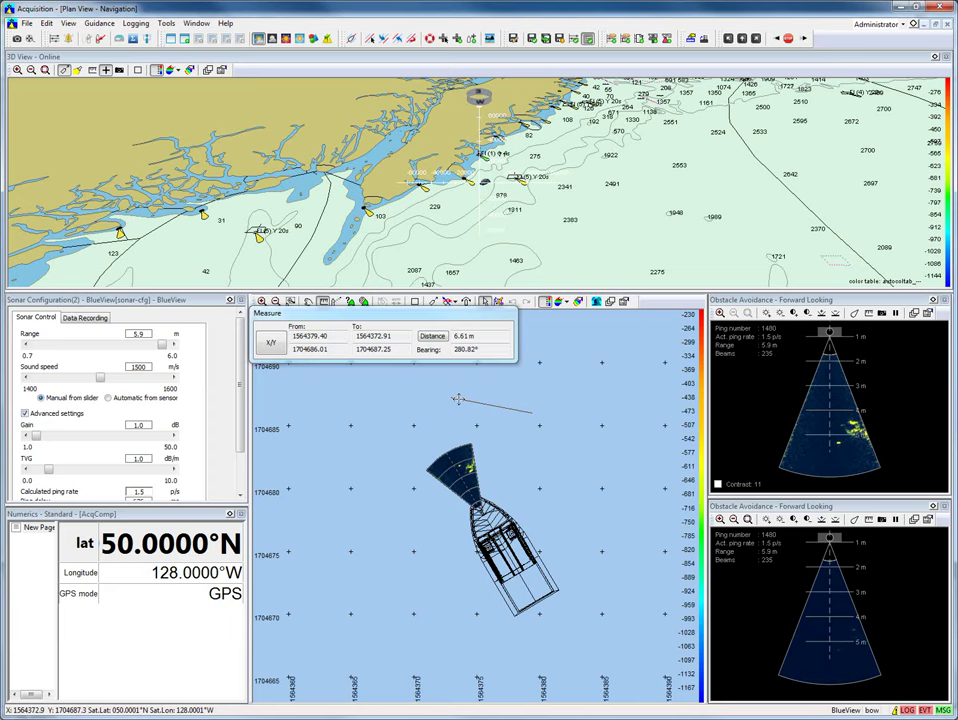
pyautogui.click(320, 315)
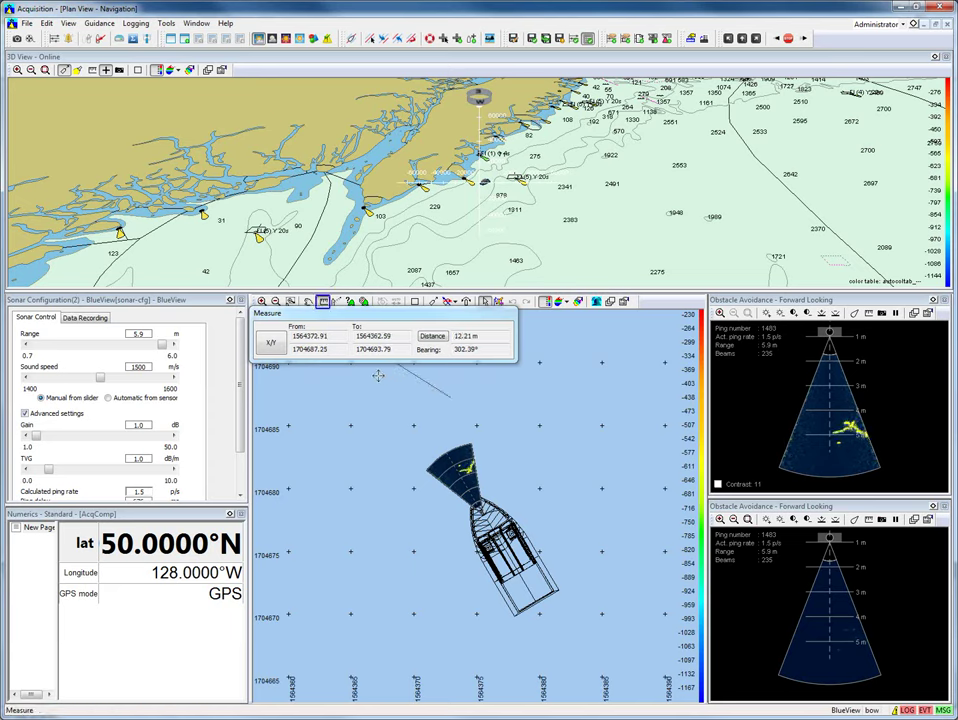
pyautogui.click(321, 305)
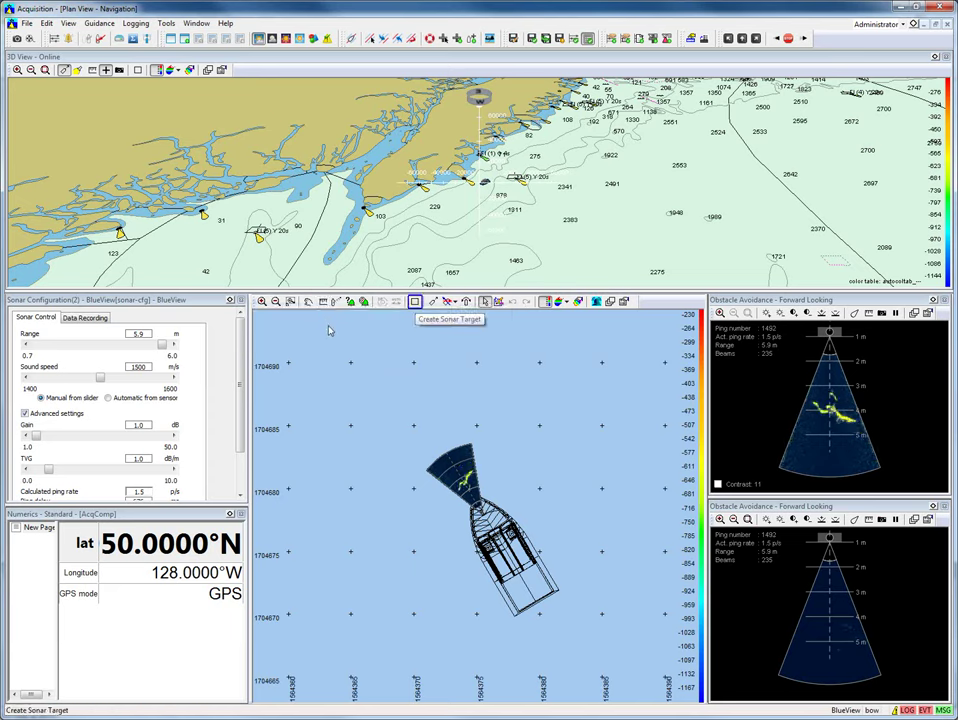
# Place sonar target T1 on the fan's echo and close its info window.
pyautogui.click(415, 303)
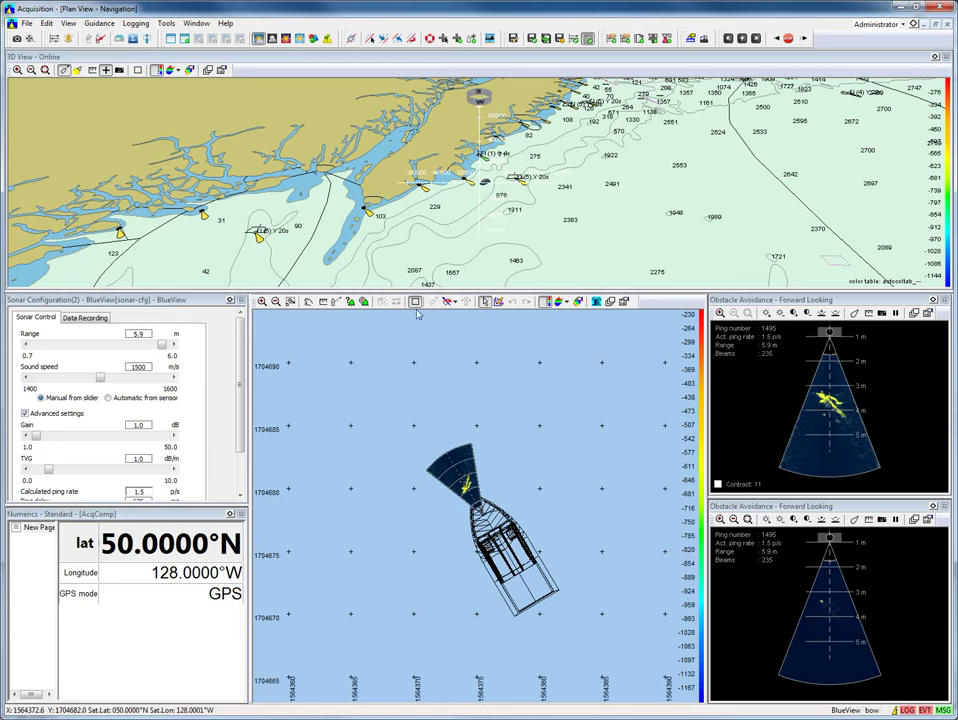
pyautogui.click(452, 465)
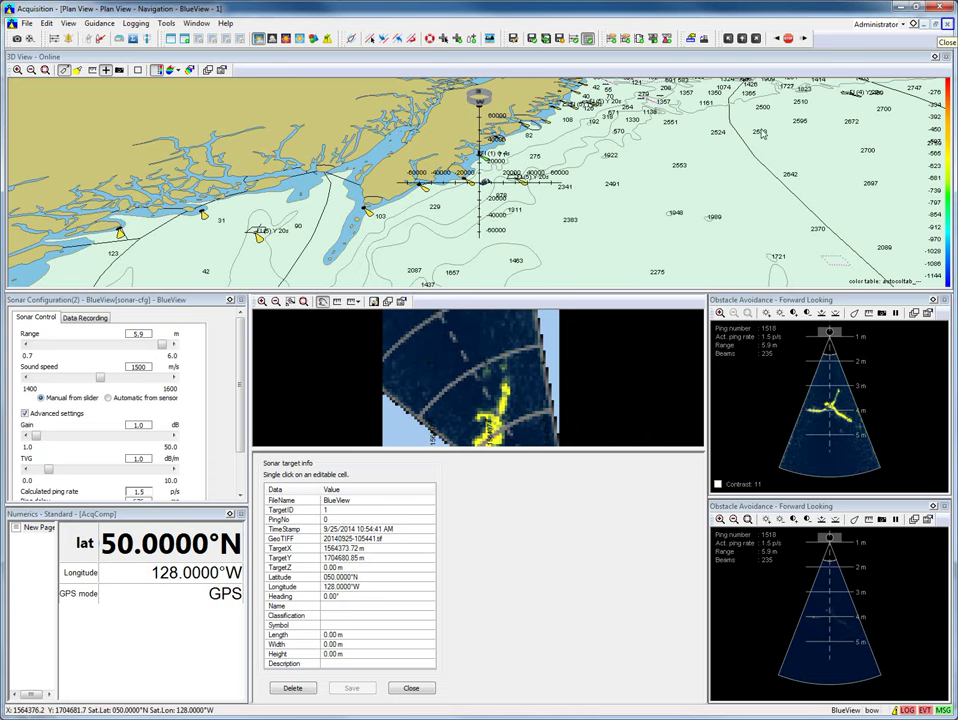
pyautogui.click(948, 23)
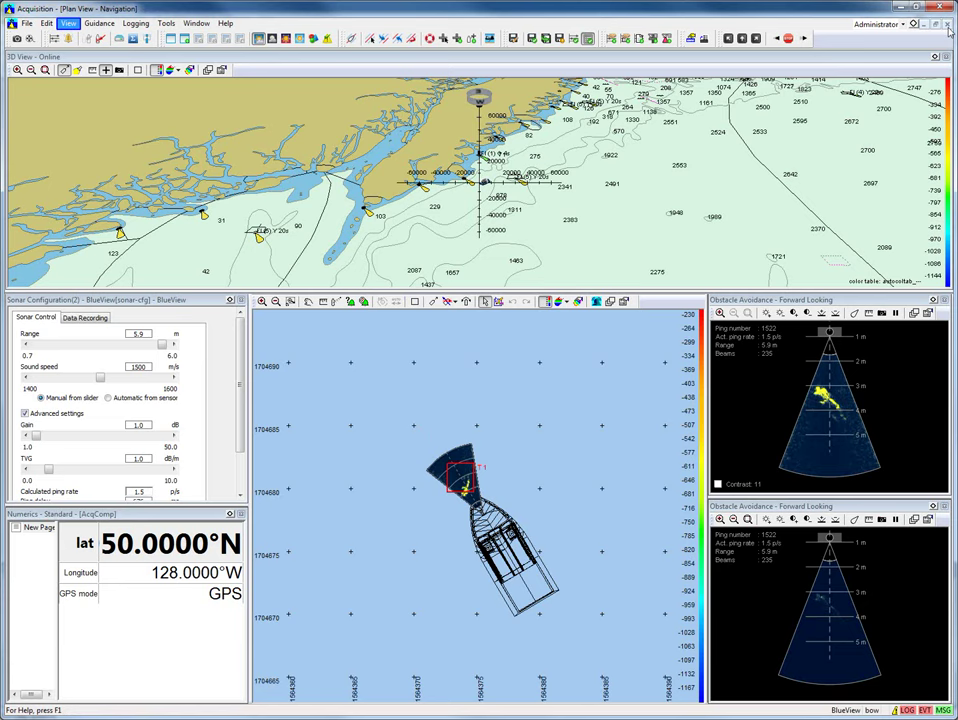
# Add a Numerics – Sonar Targets View display and select target 1 in its table.
pyautogui.click(68, 23)
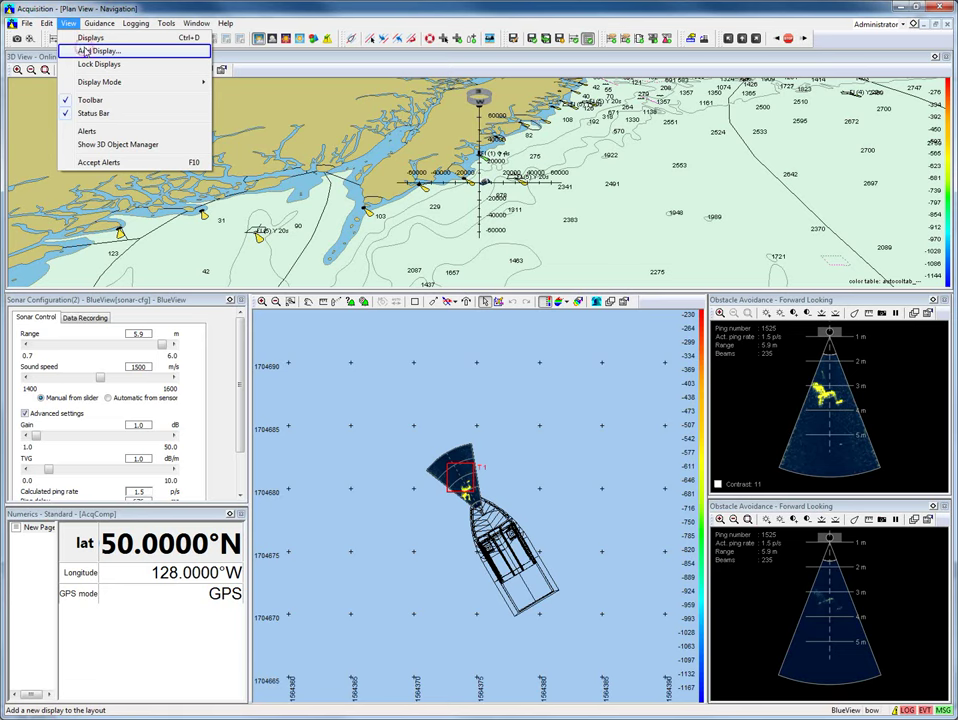
pyautogui.click(86, 50)
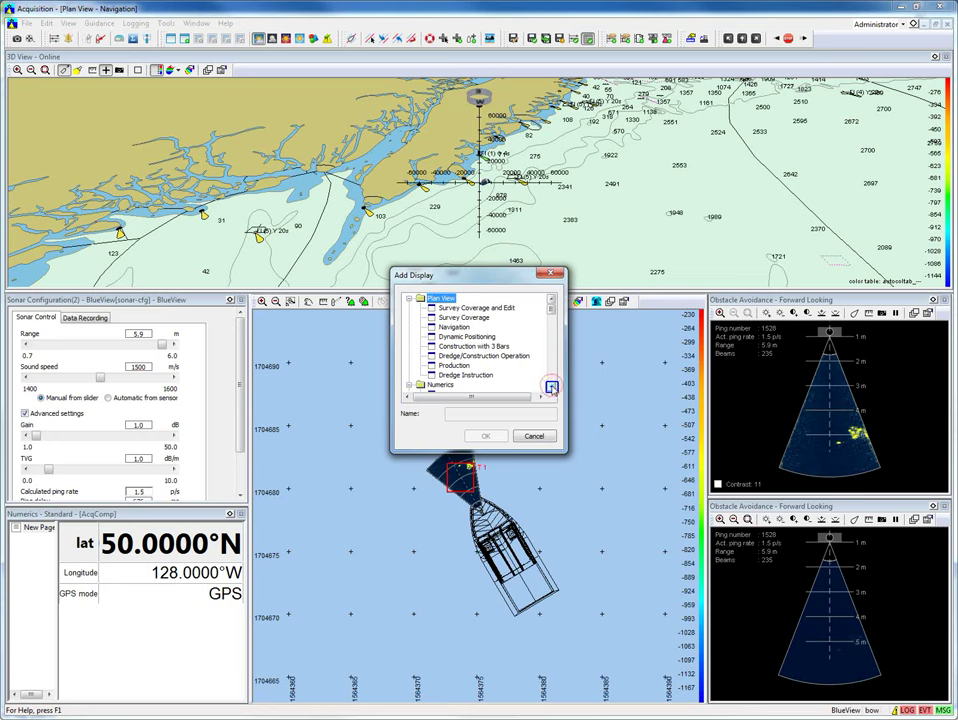
pyautogui.scroll(-3, 551, 388)
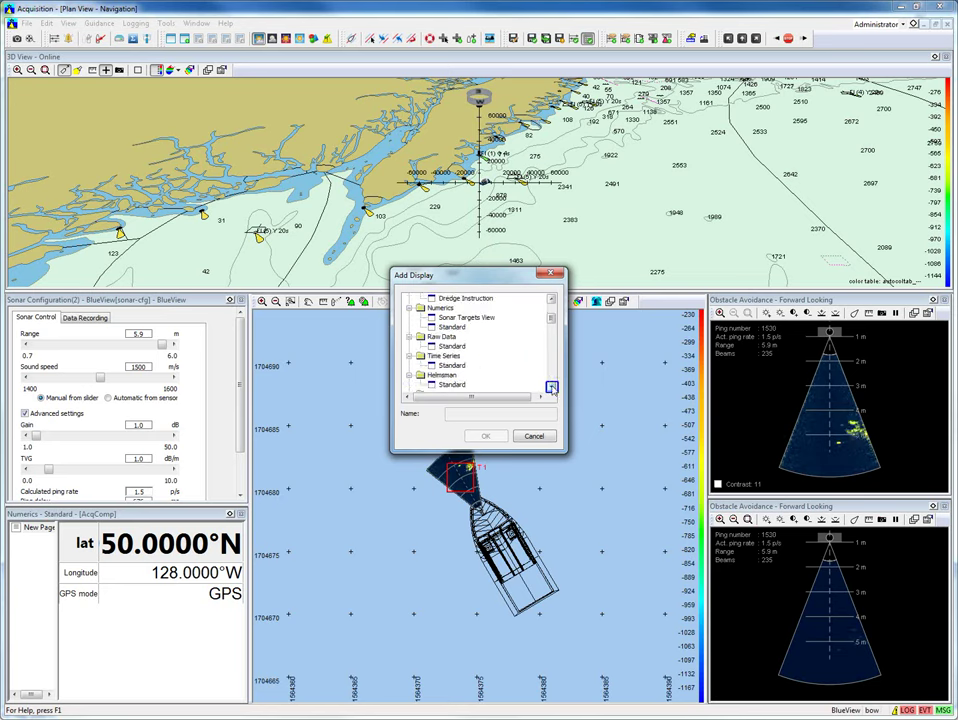
pyautogui.scroll(-3, 551, 388)
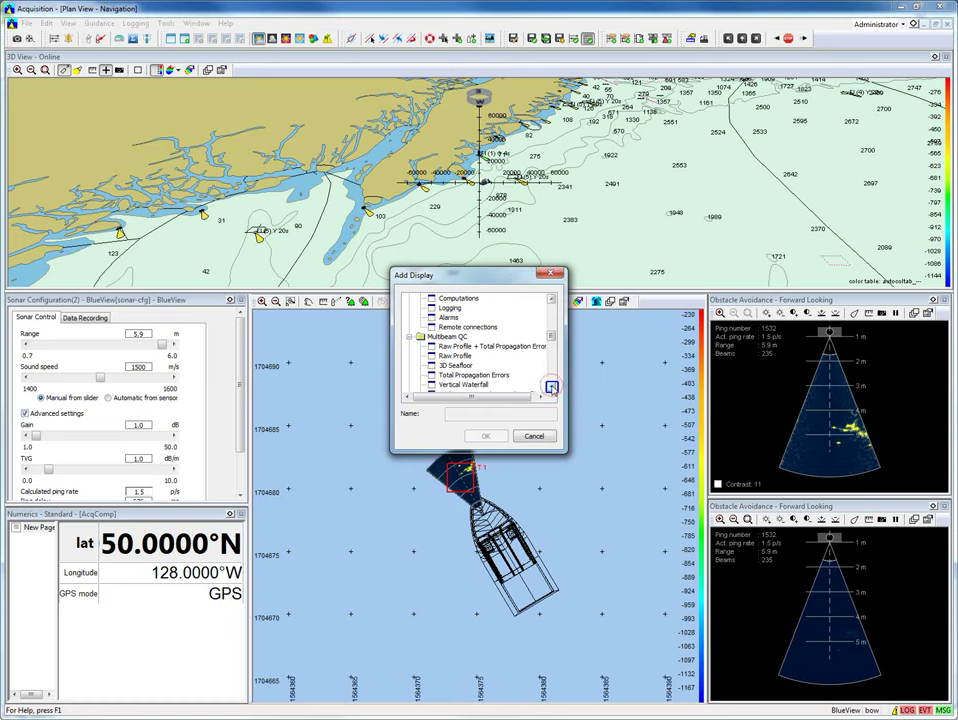
pyautogui.scroll(-3, 551, 388)
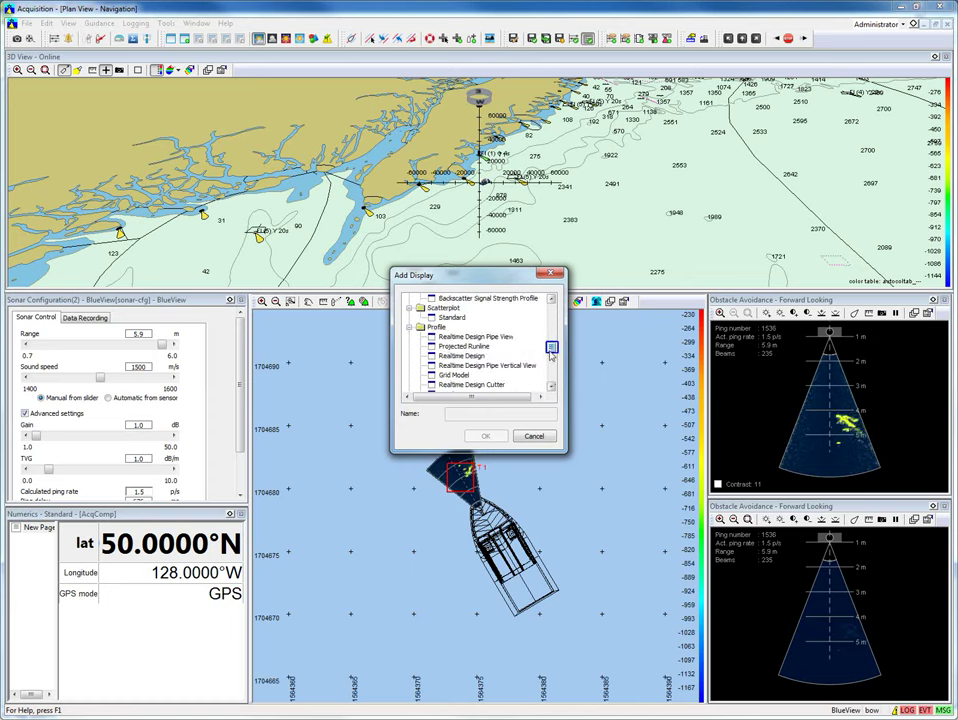
pyautogui.moveTo(551, 348); pyautogui.dragTo(550, 317)
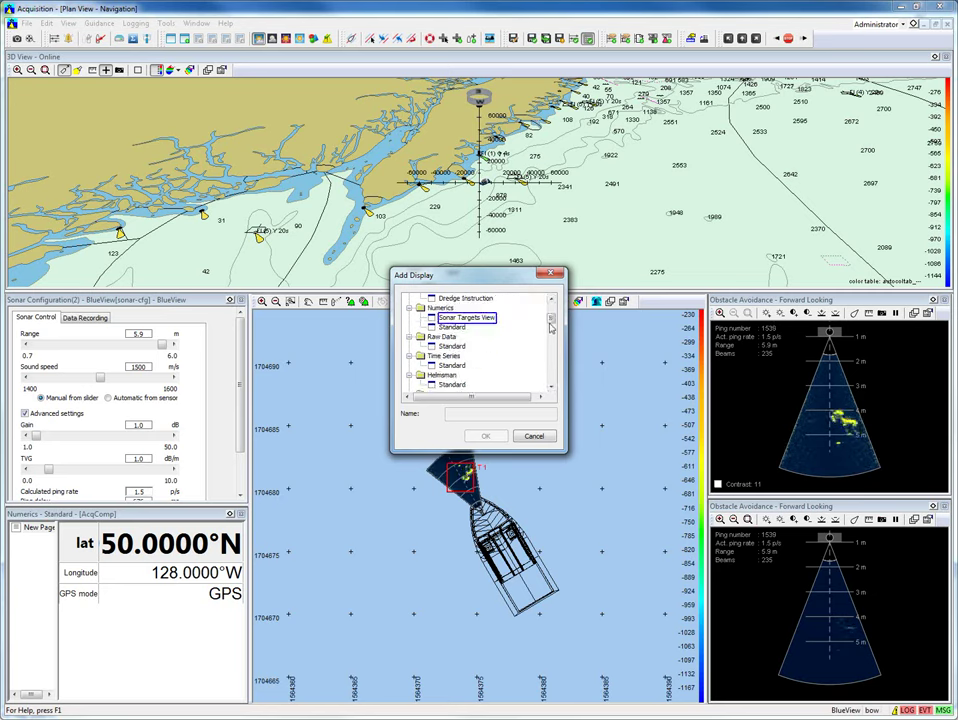
pyautogui.click(484, 320)
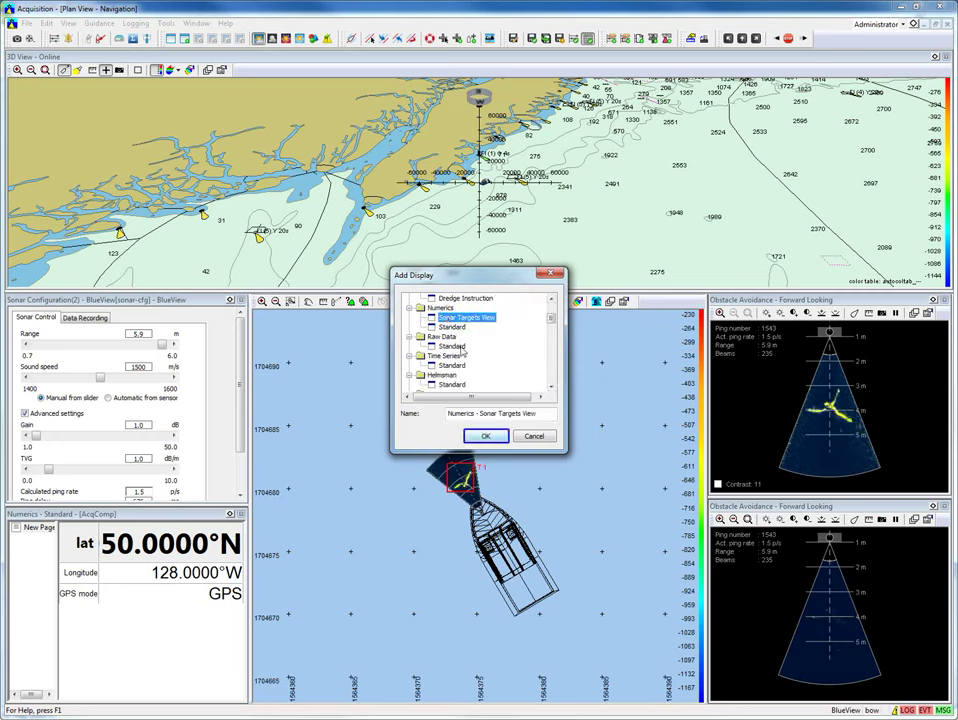
pyautogui.click(498, 441)
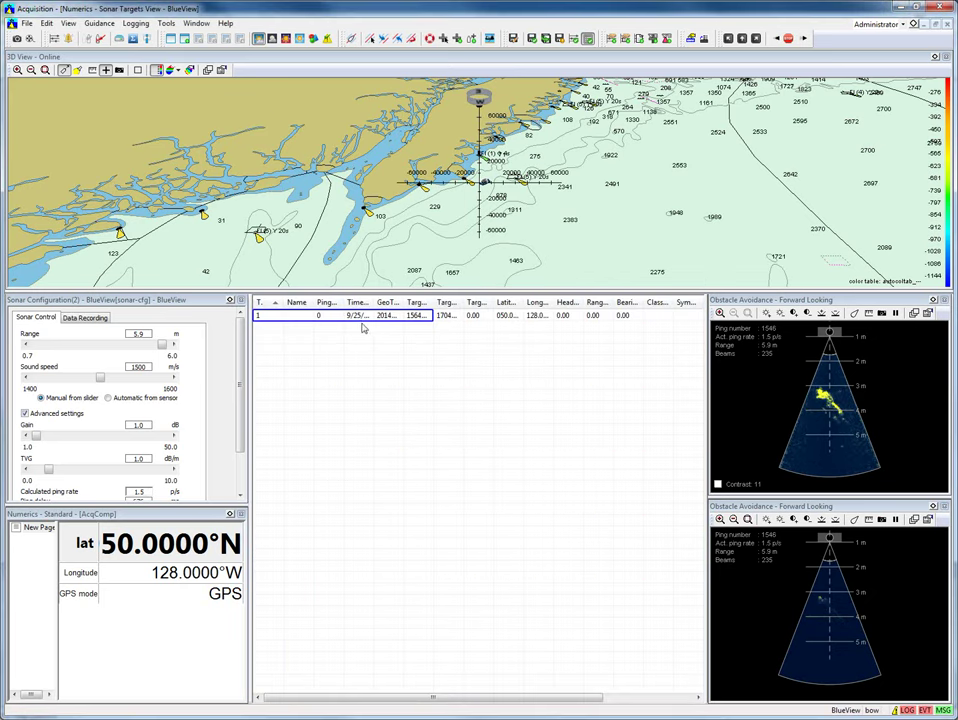
pyautogui.click(441, 317)
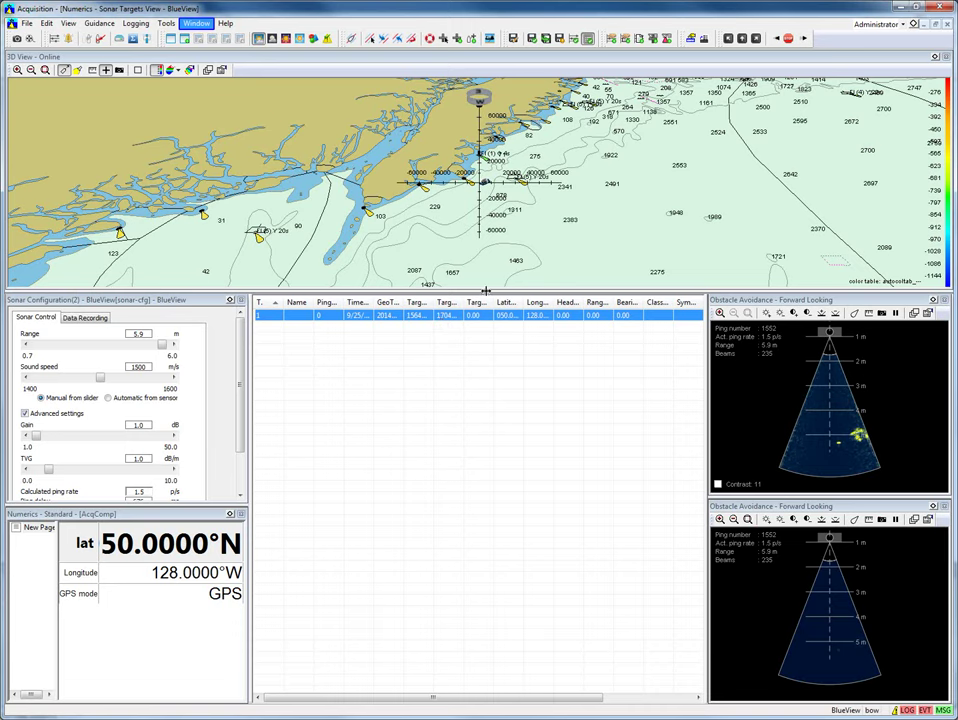
# Return to Plan View - Navigation and delete sonar target 1, confirming with Yes.
pyautogui.click(196, 24)
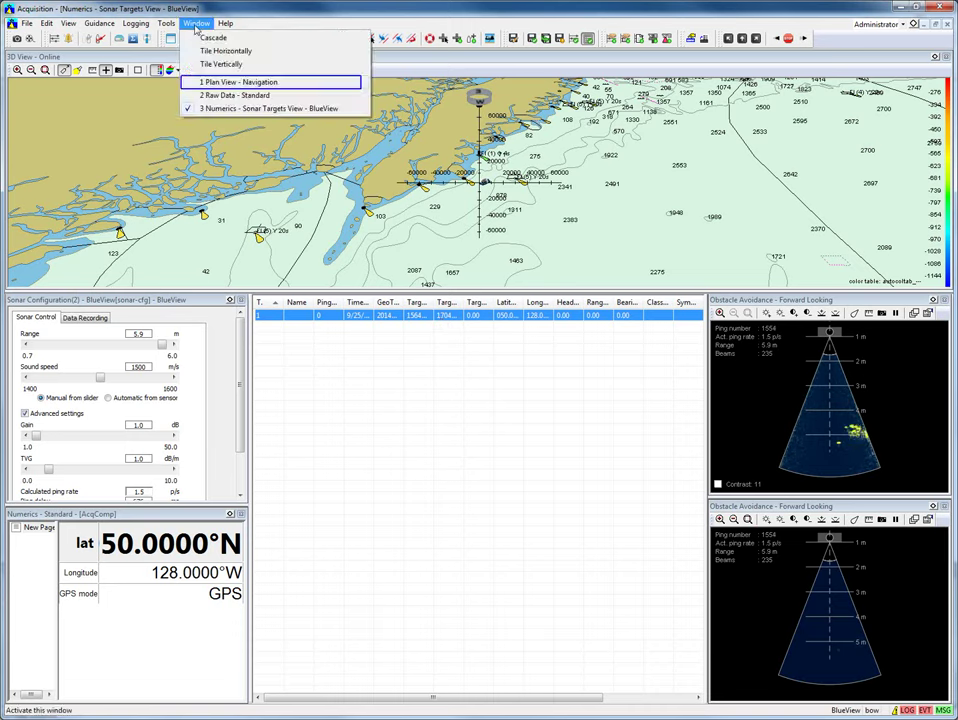
pyautogui.click(214, 86)
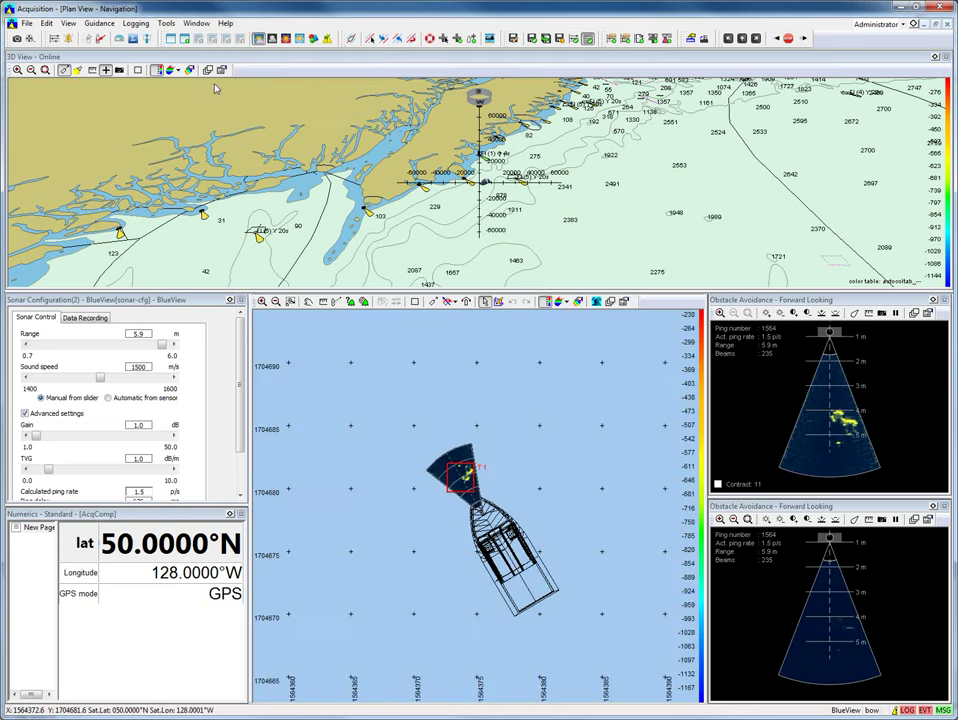
pyautogui.click(448, 473)
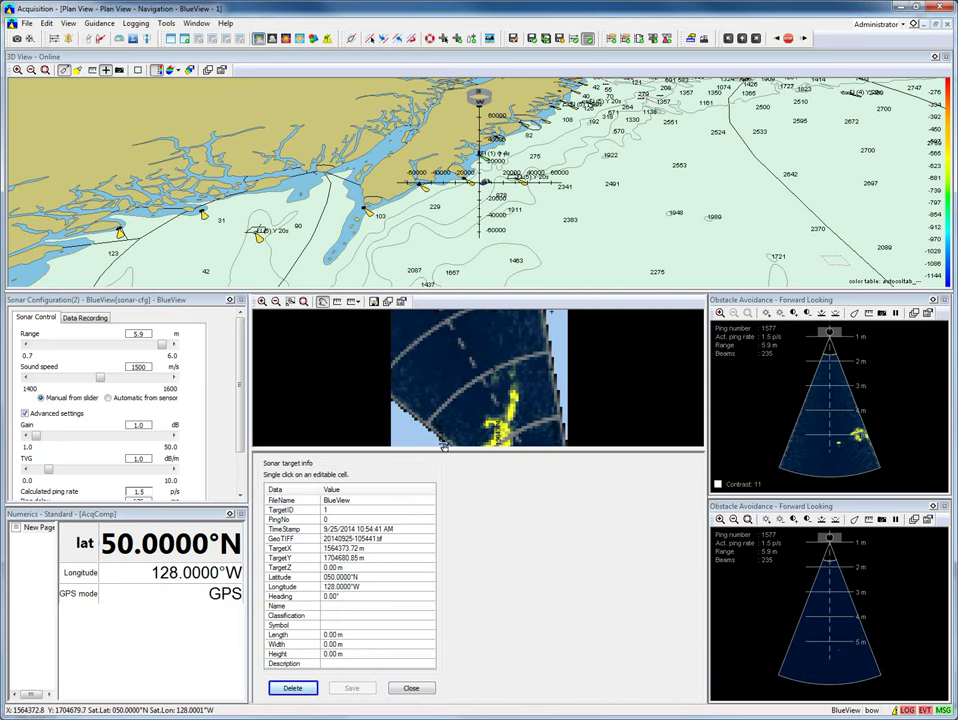
pyautogui.click(303, 689)
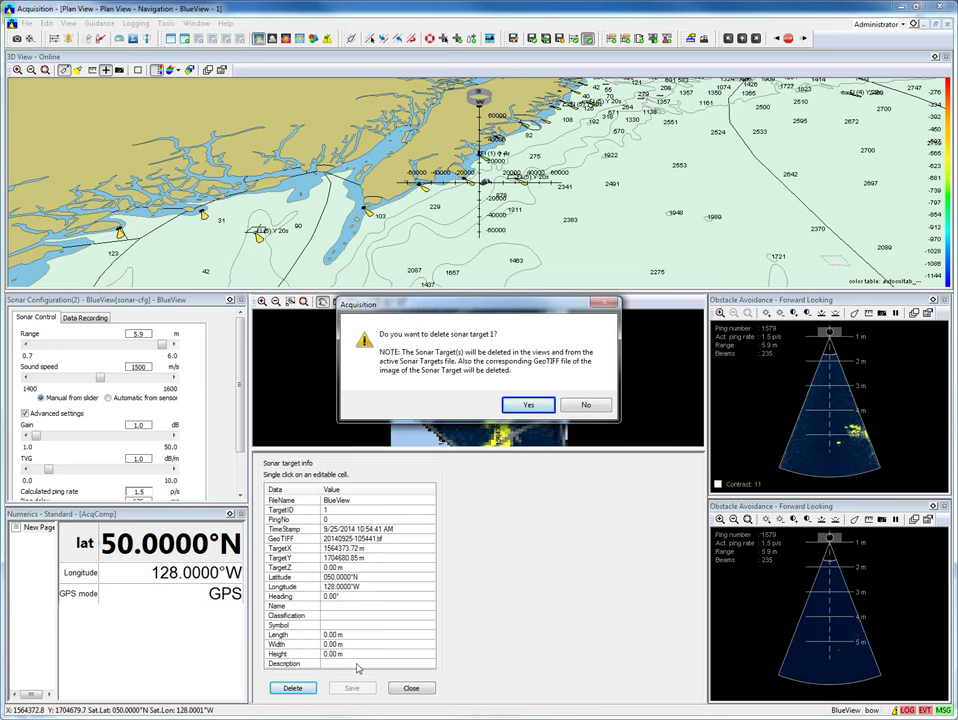
pyautogui.click(527, 405)
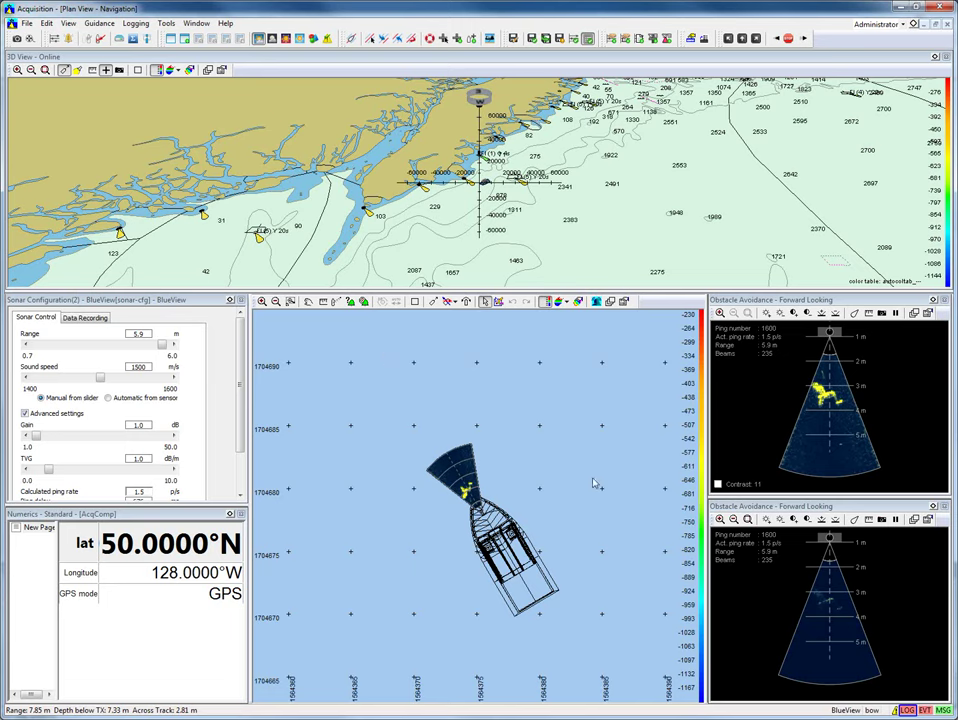
# Start and stop a logging run, accept the logging settings, then show 2 Raw Data - Standard.
pyautogui.click(906, 711)
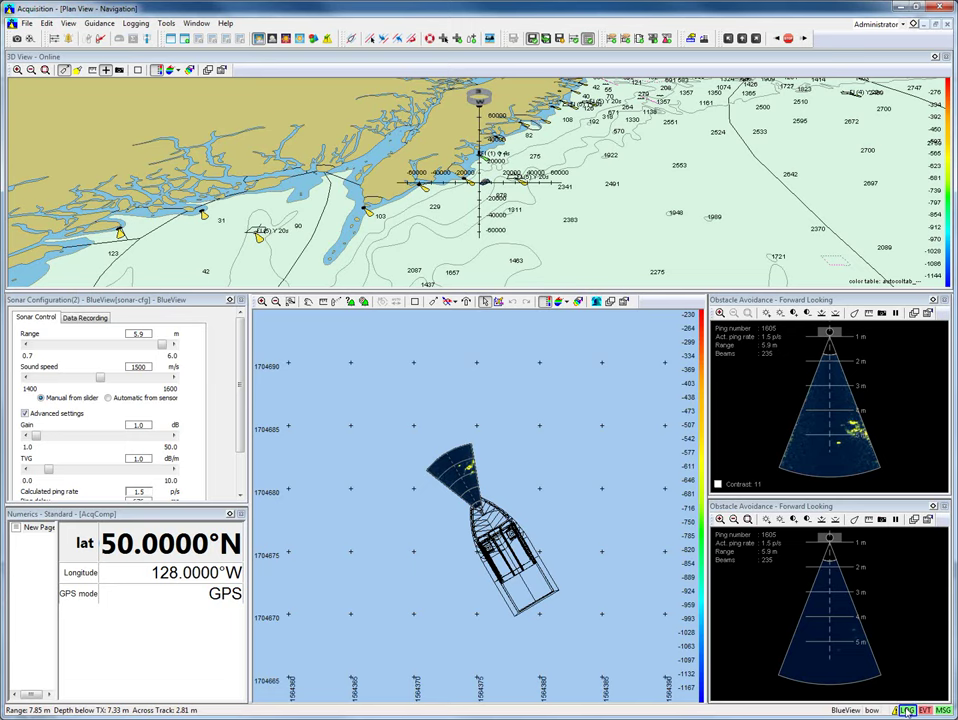
pyautogui.click(906, 711)
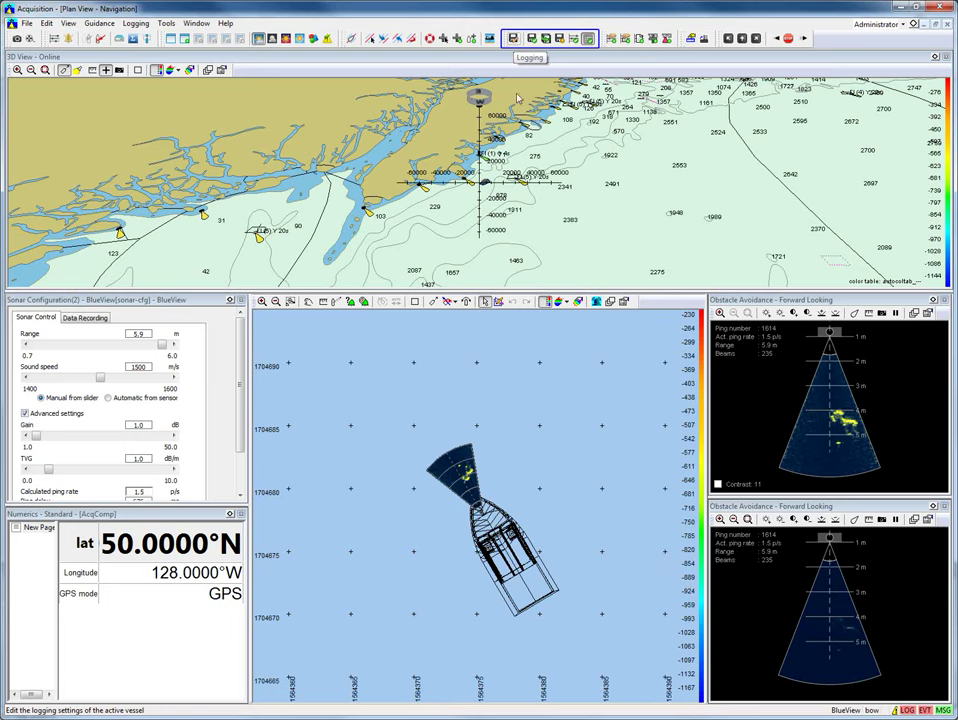
pyautogui.click(513, 40)
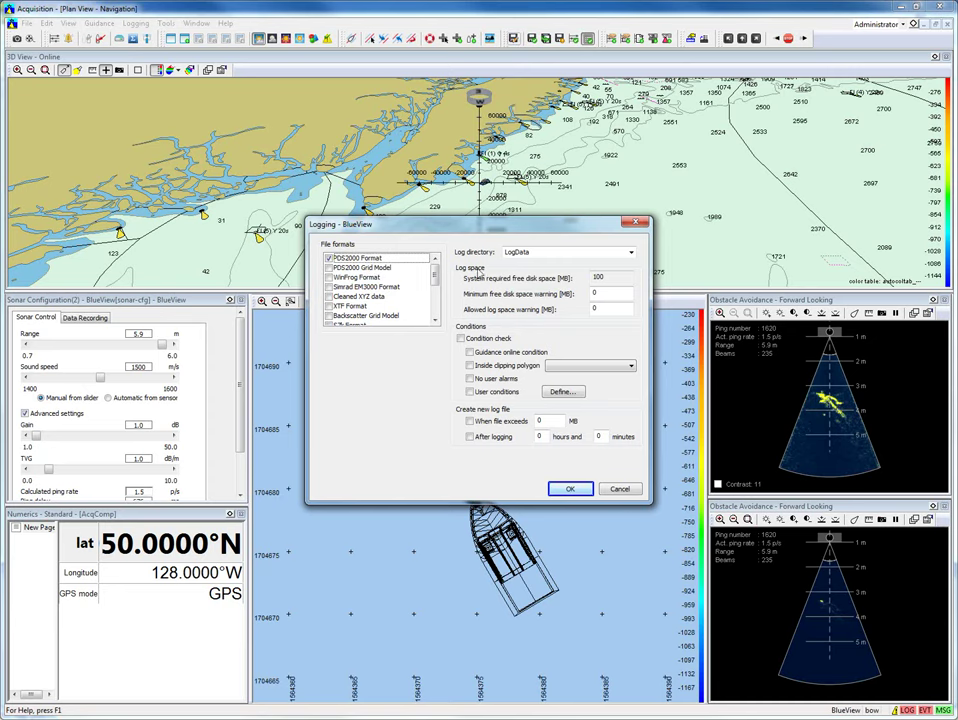
pyautogui.click(574, 489)
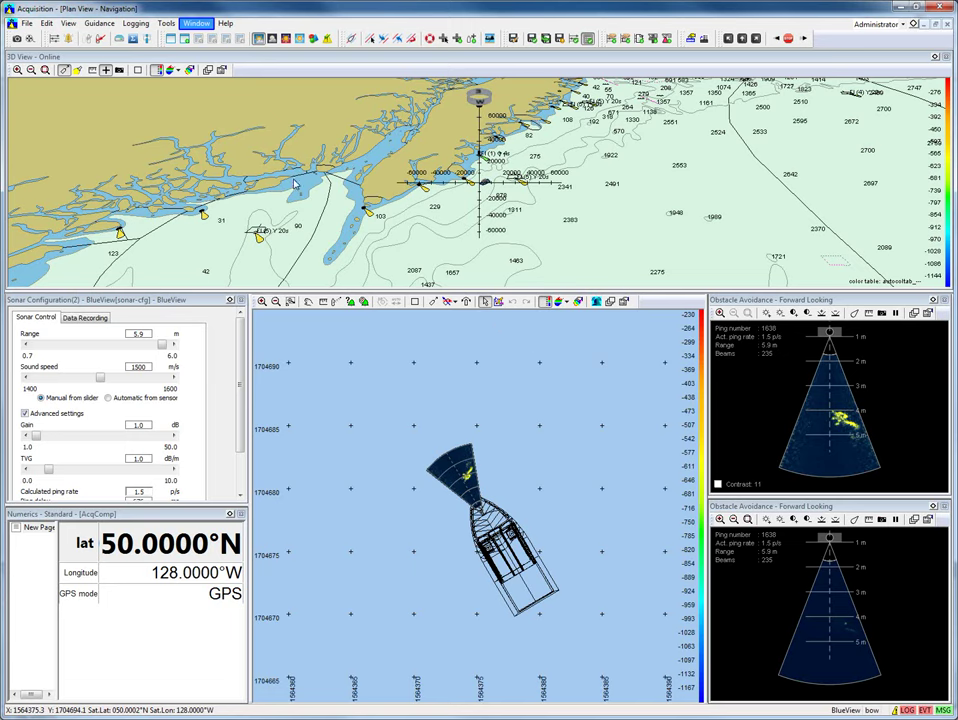
pyautogui.click(194, 24)
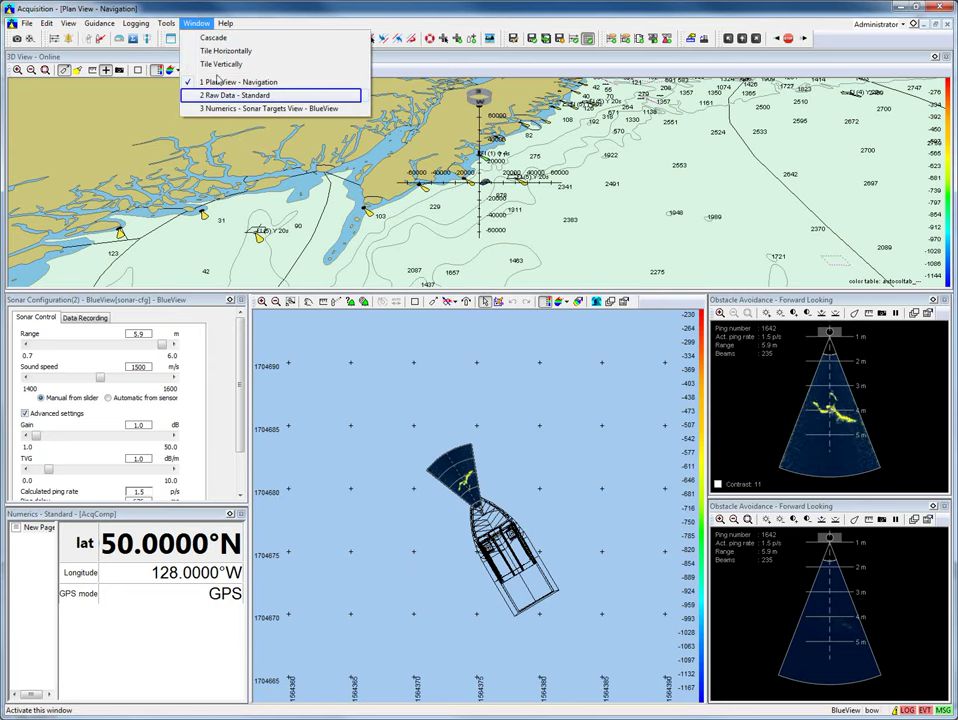
pyautogui.click(223, 96)
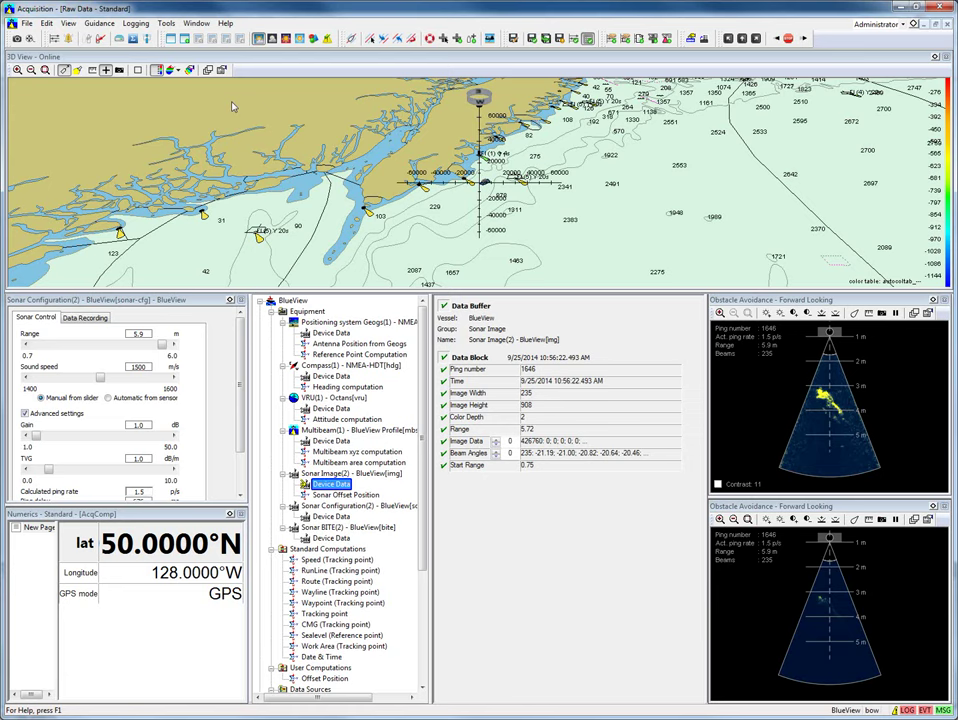
# Confirm Data Logging stays checked for the Sonar Image device data.
pyautogui.doubleClick(345, 485)
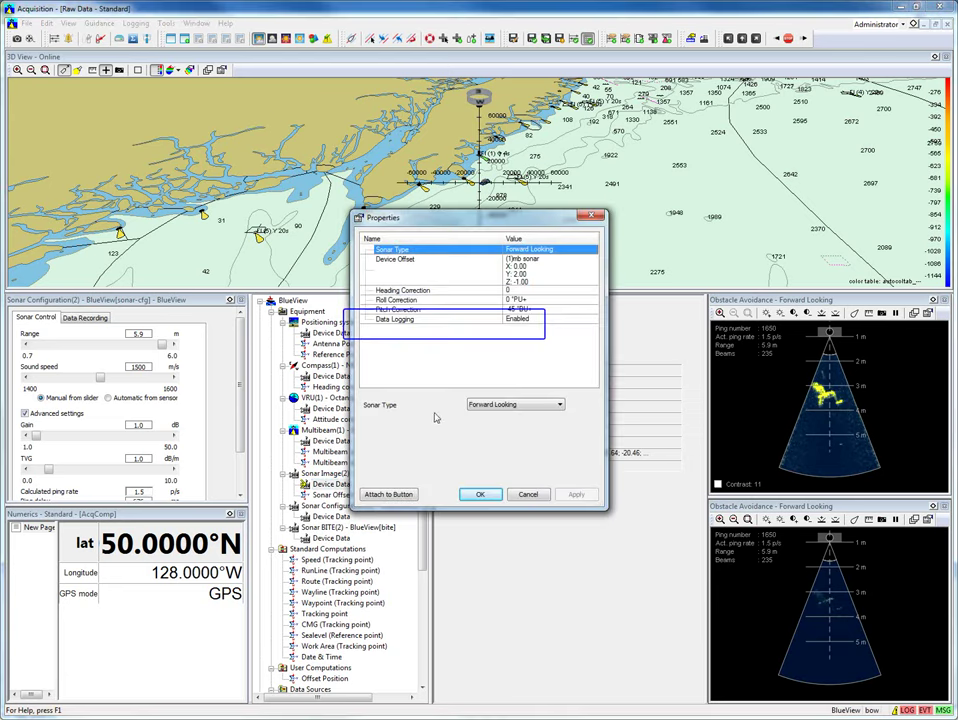
pyautogui.click(410, 322)
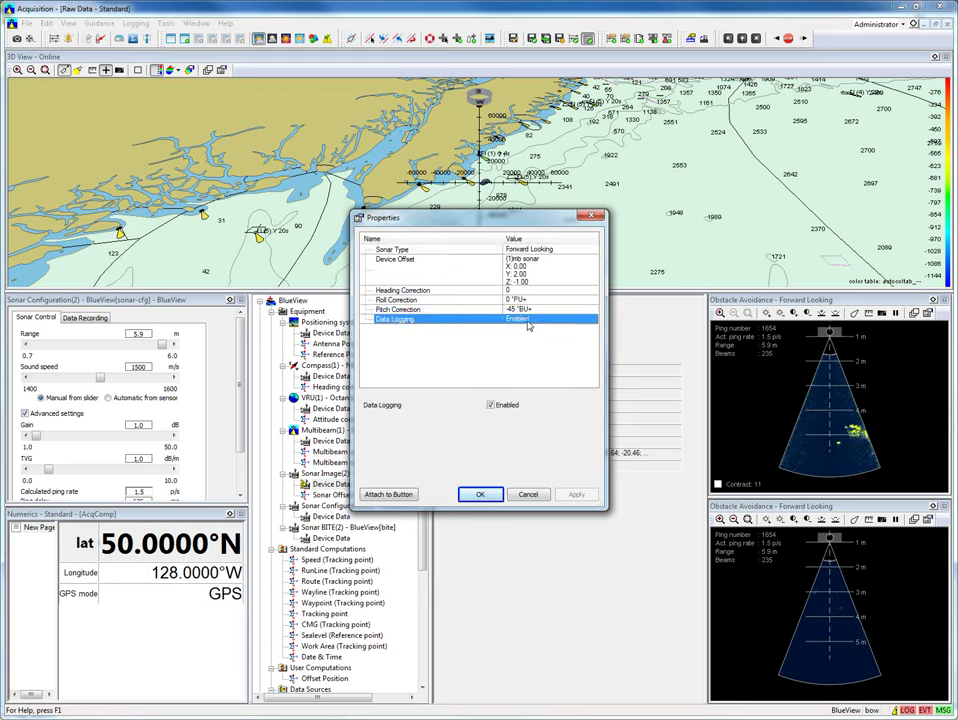
pyautogui.click(480, 495)
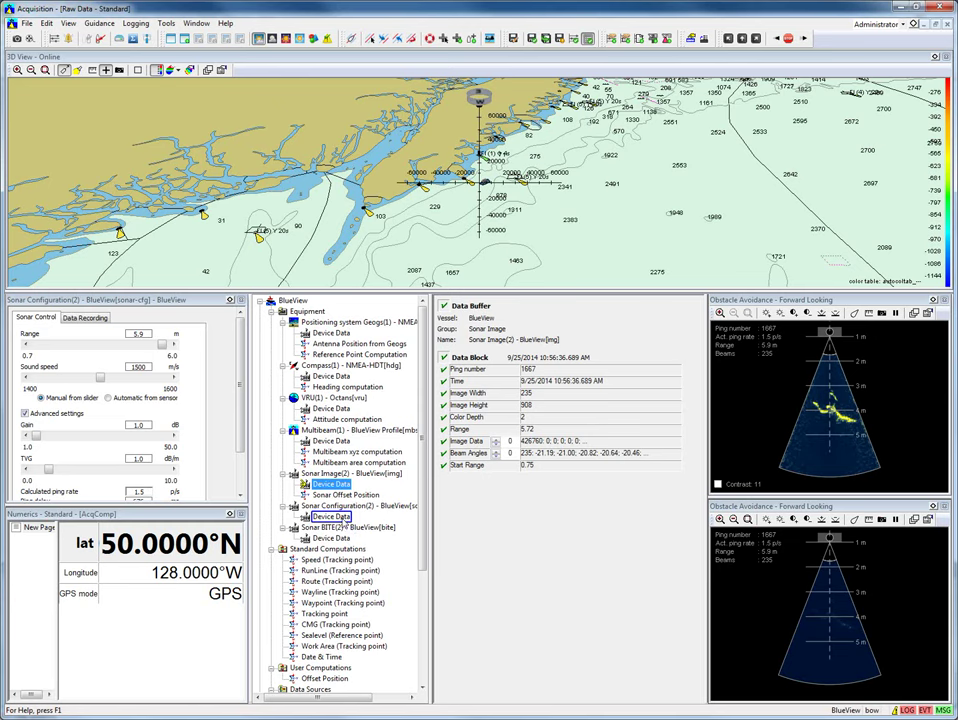
# Enable Data Logging for the Sonar Configuration device data.
pyautogui.doubleClick(331, 516)
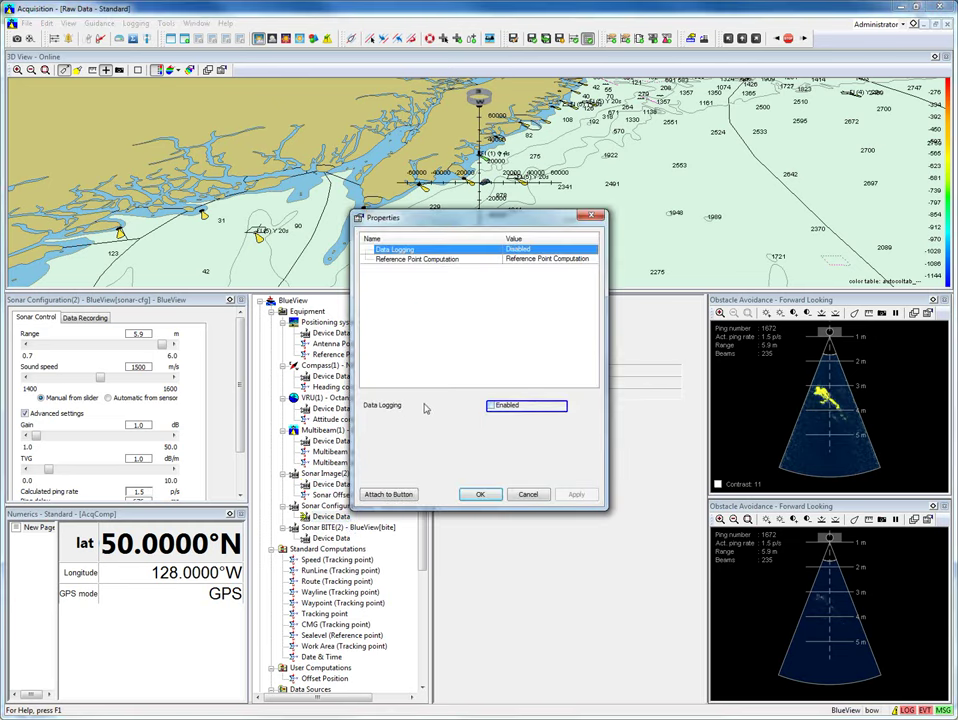
pyautogui.click(491, 407)
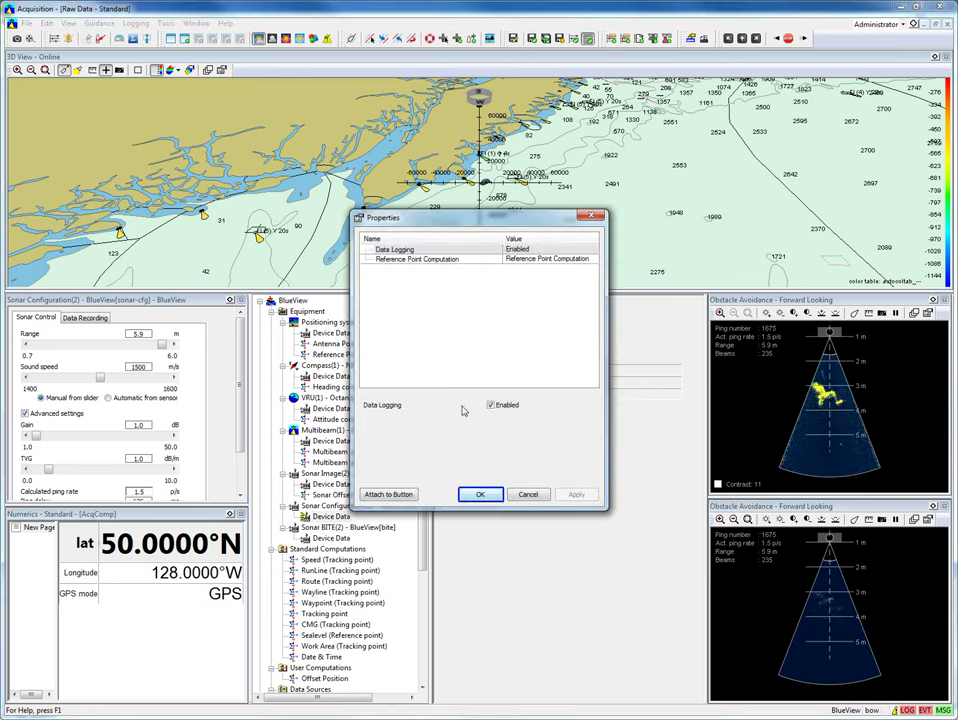
pyautogui.click(479, 495)
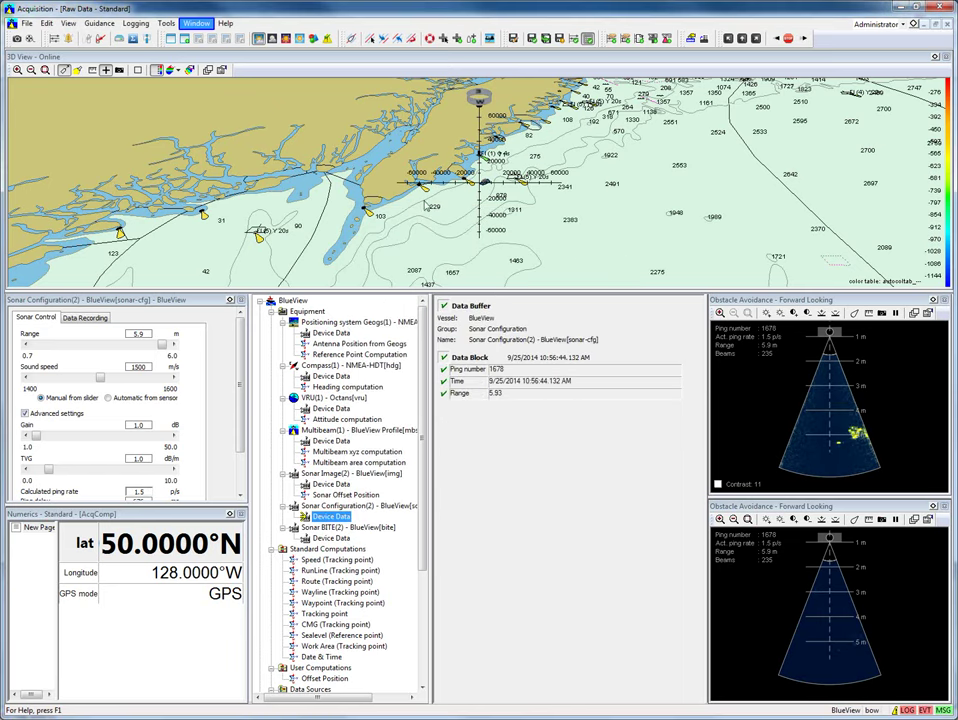
# Switch to the 1 Plan View - Navigation window from the Window menu.
pyautogui.click(207, 24)
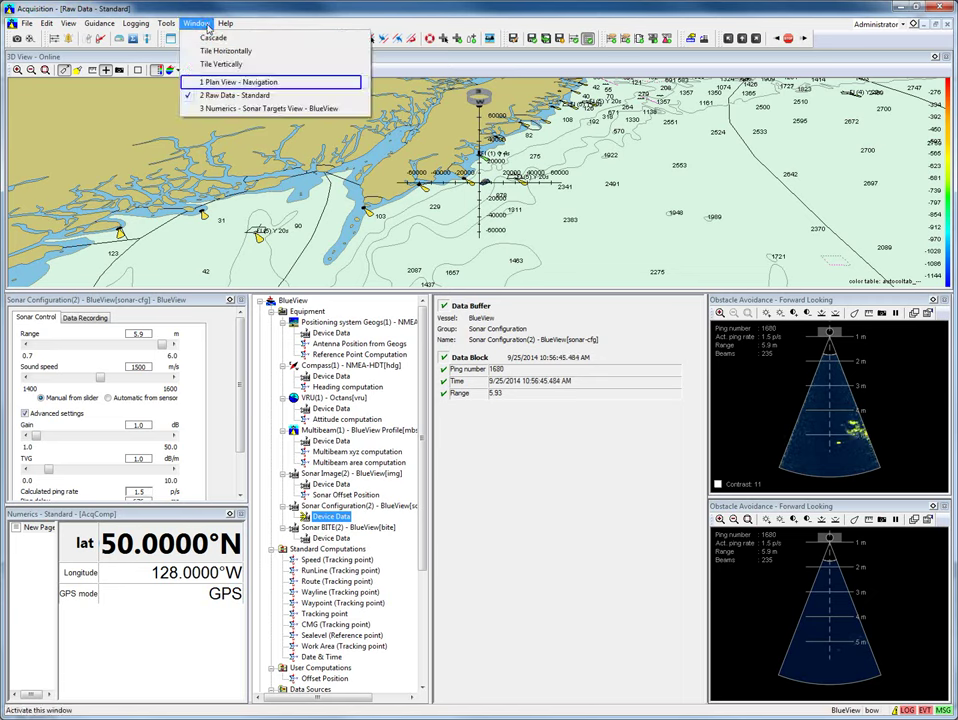
pyautogui.click(228, 83)
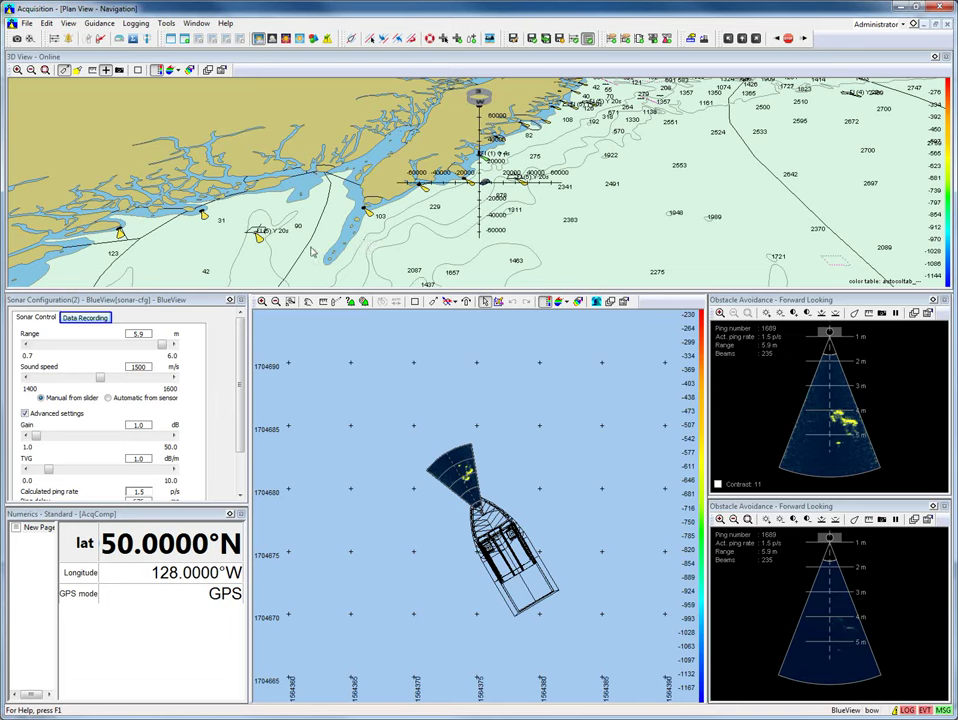
# Start a BlueView .son recording on the Data Recording tab and check its file name.
pyautogui.click(105, 320)
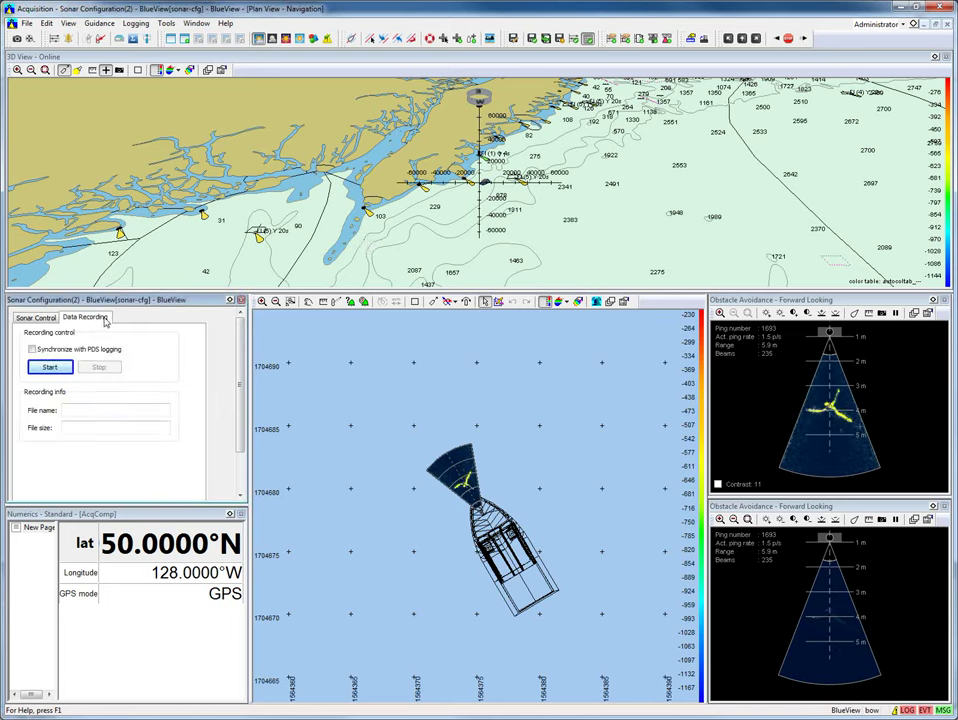
pyautogui.click(46, 368)
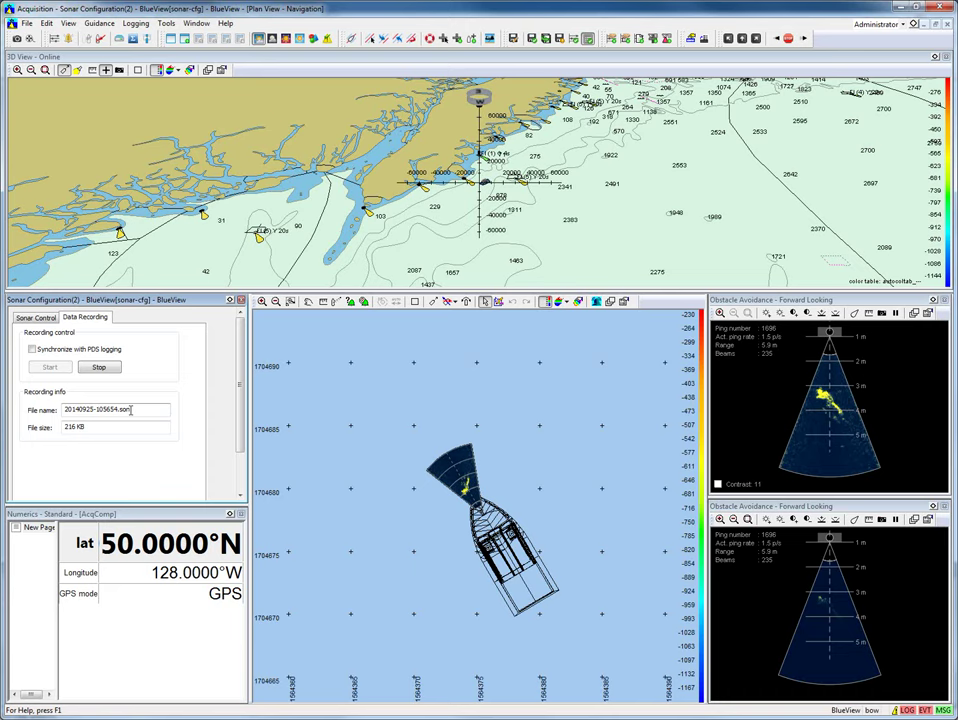
pyautogui.doubleClick(131, 410)
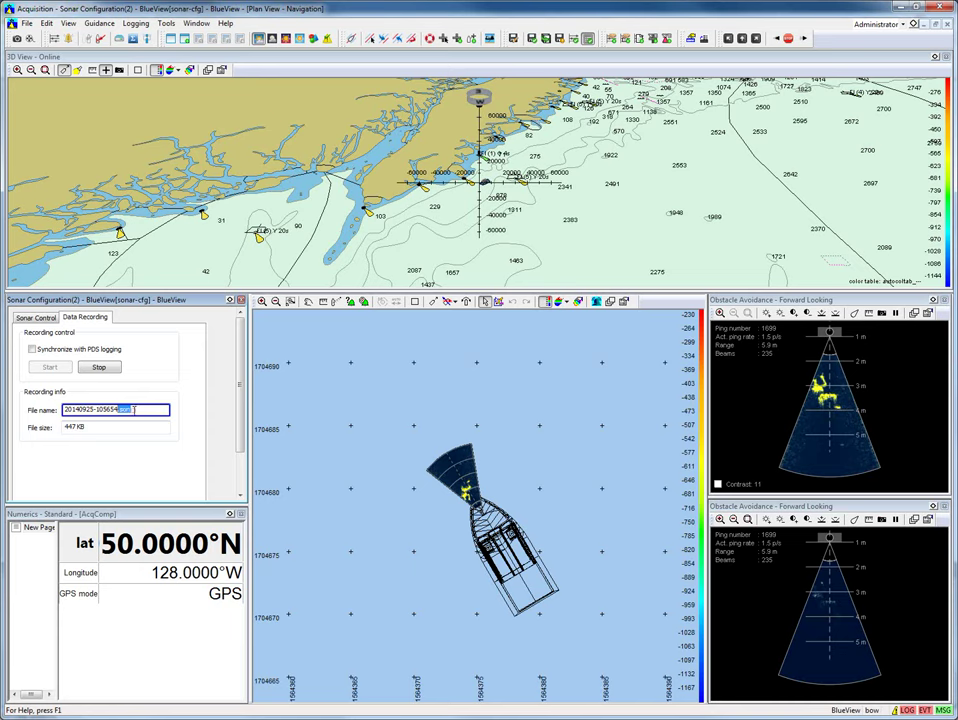
pyautogui.press('Tab')
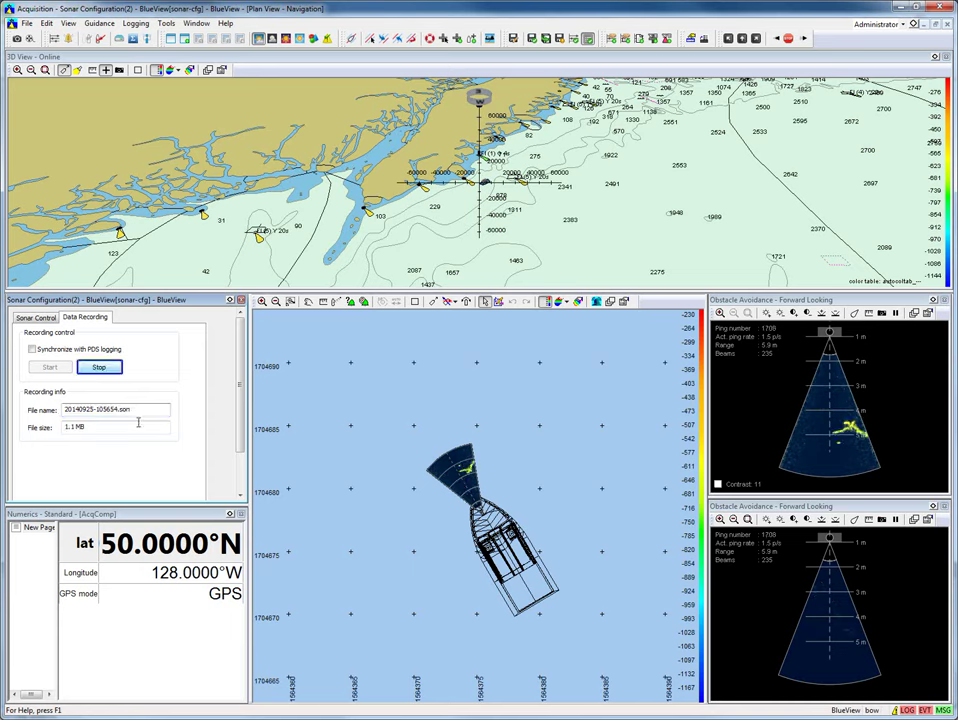
# Stop the recording, tick Synchronize with PDS logging, and start PDS logging.
pyautogui.click(108, 368)
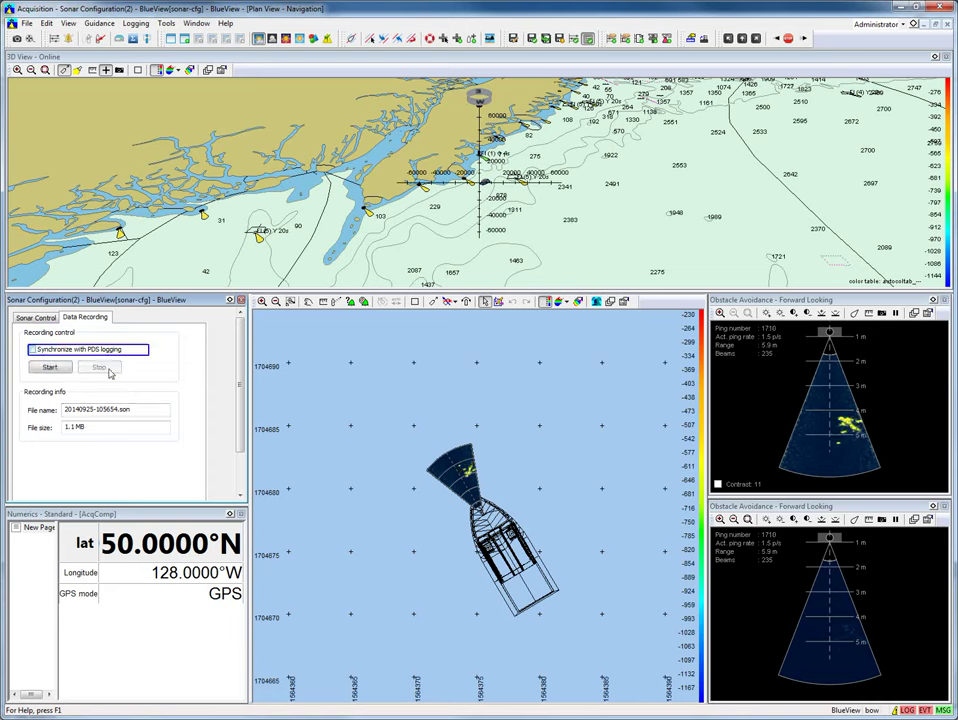
pyautogui.click(33, 351)
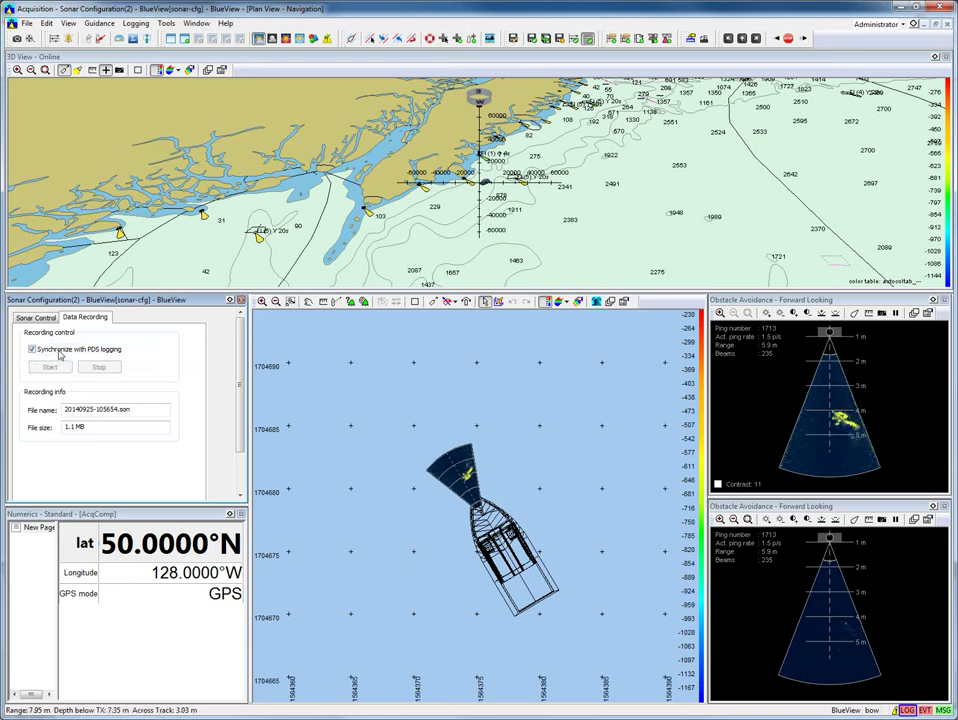
pyautogui.click(906, 710)
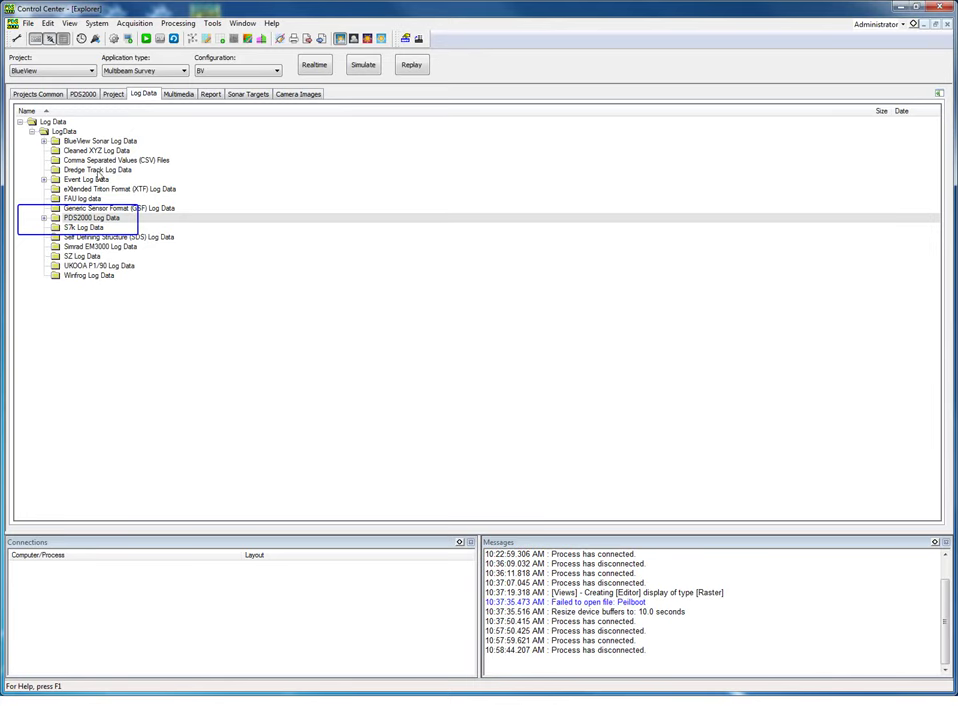
pyautogui.click(79, 219)
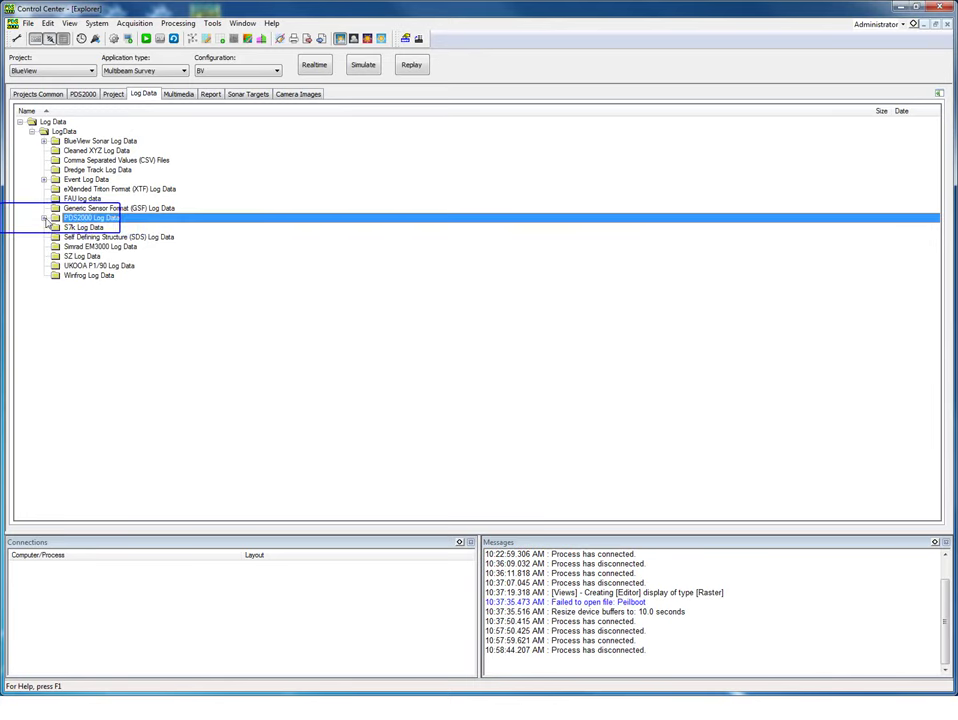
pyautogui.click(44, 218)
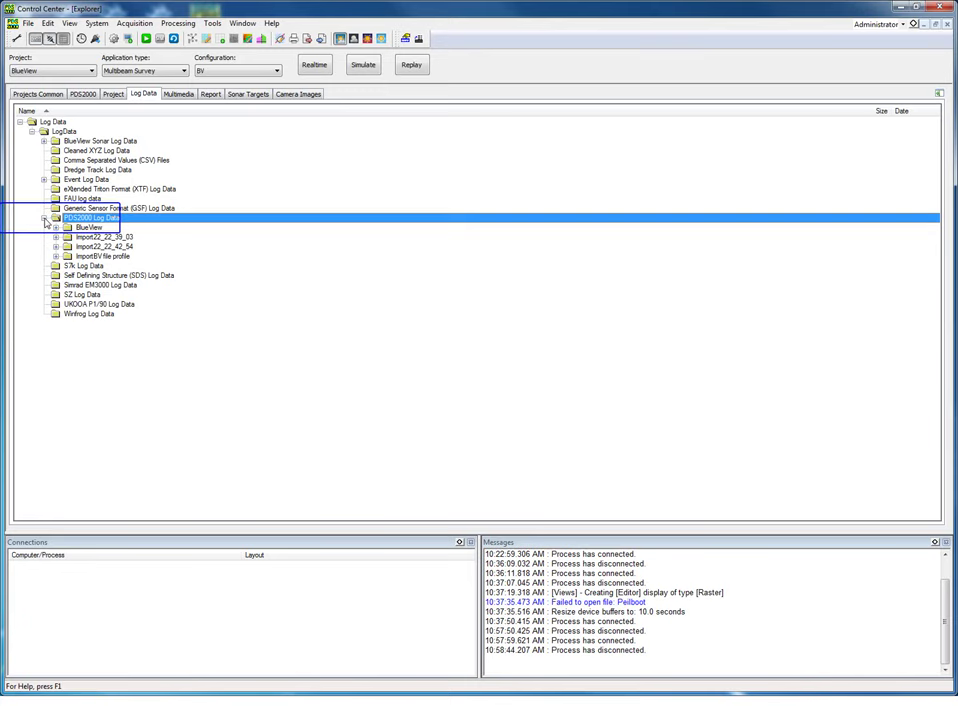
pyautogui.click(44, 218)
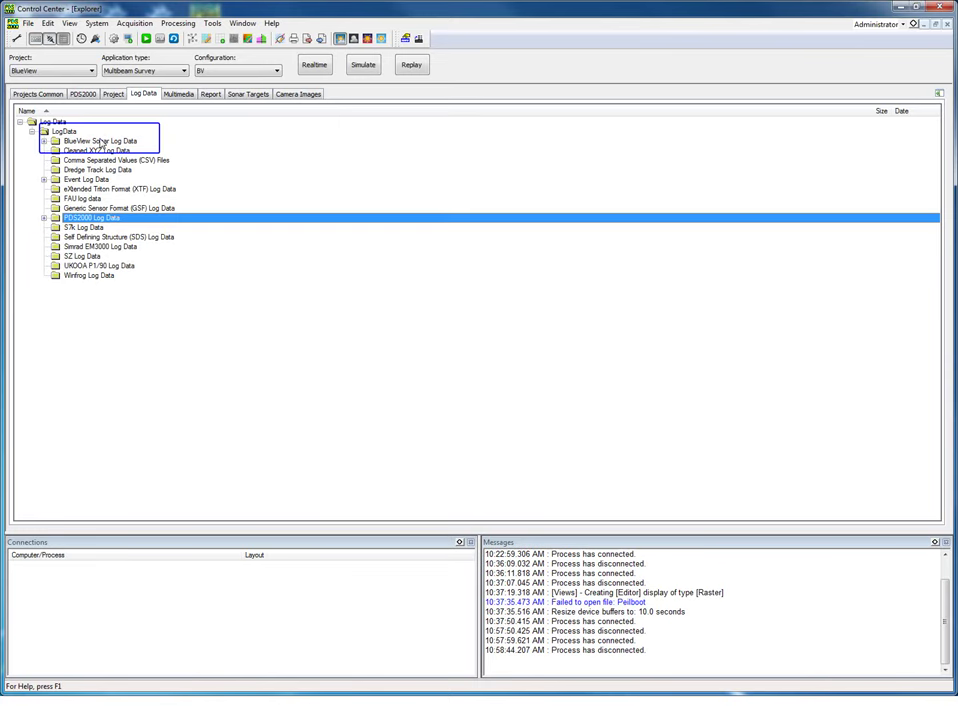
pyautogui.click(101, 142)
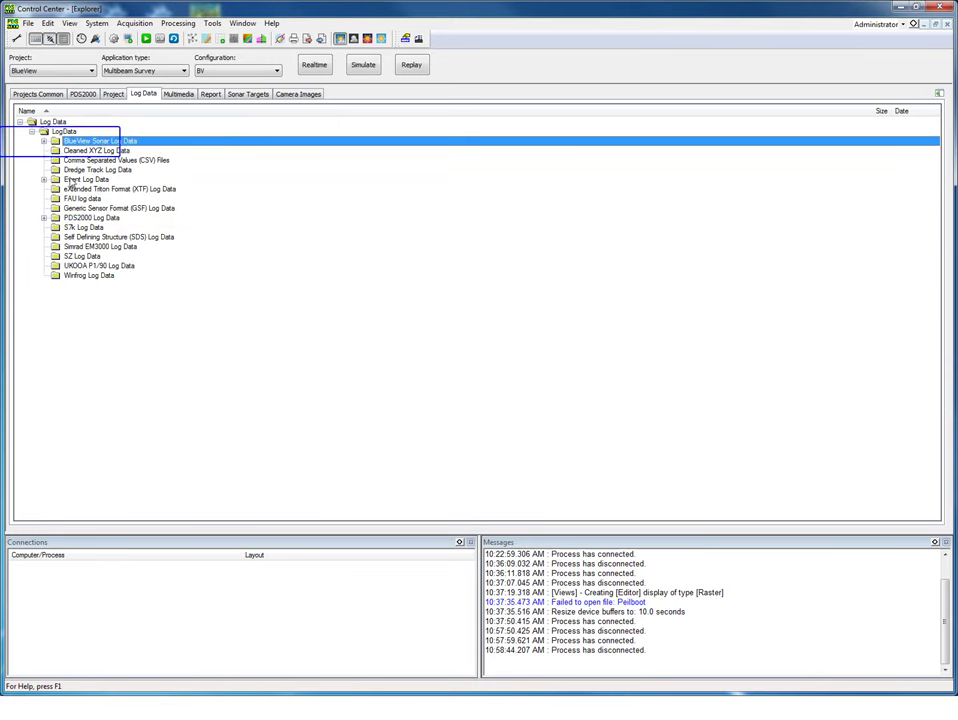
pyautogui.click(44, 142)
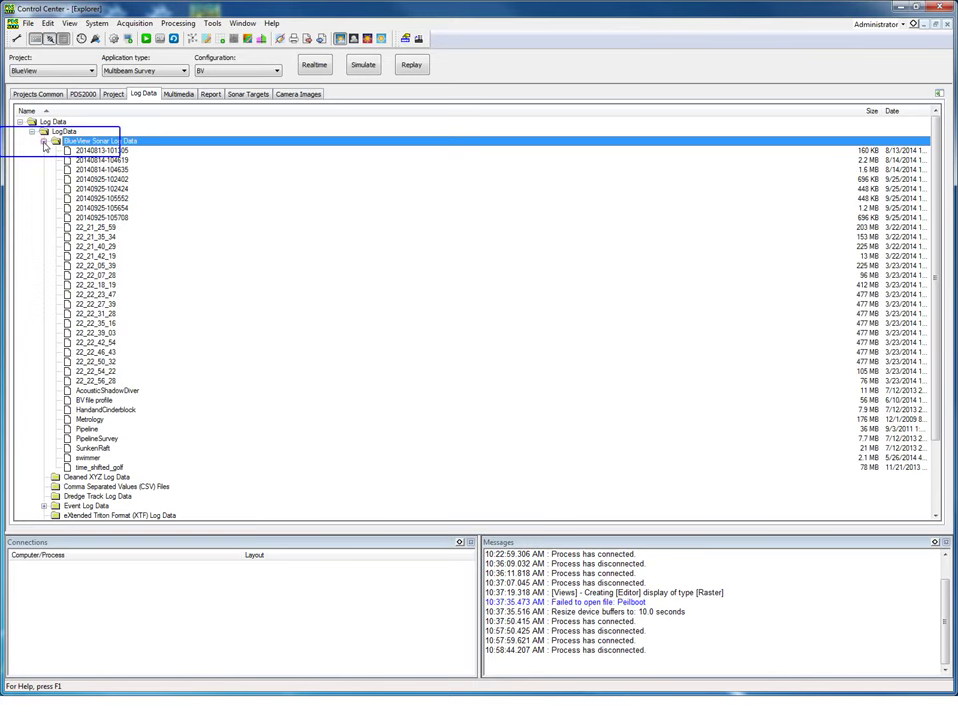
pyautogui.click(44, 142)
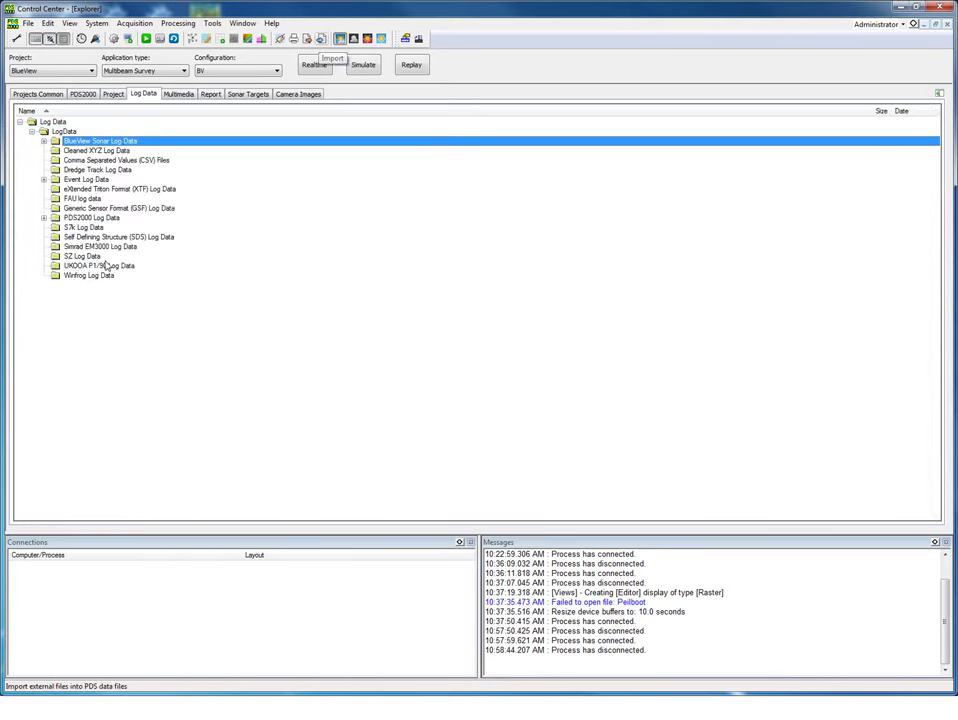
# Create a new BlueView Son Import from the Import toolbar tool.
pyautogui.click(320, 40)
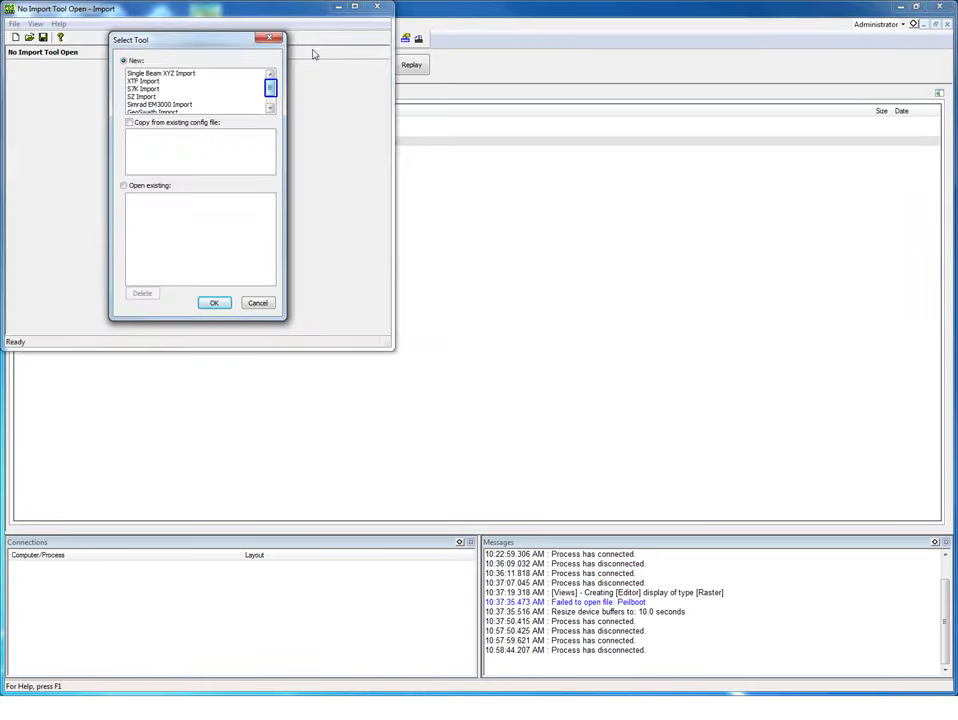
pyautogui.moveTo(270, 90); pyautogui.dragTo(270, 97)
pyautogui.click(260, 105)
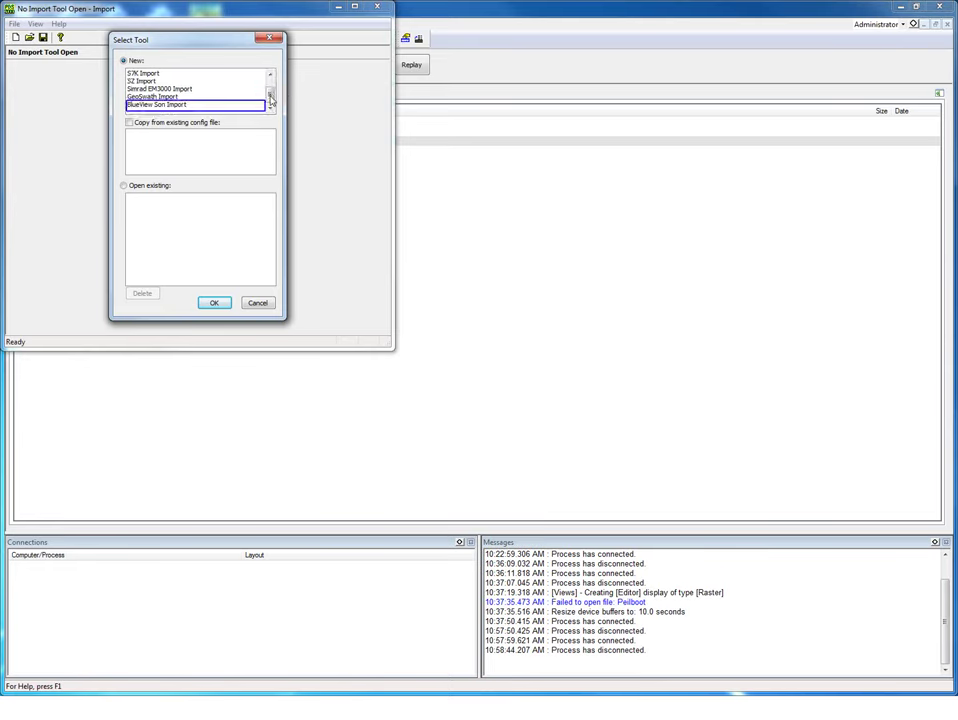
pyautogui.click(183, 106)
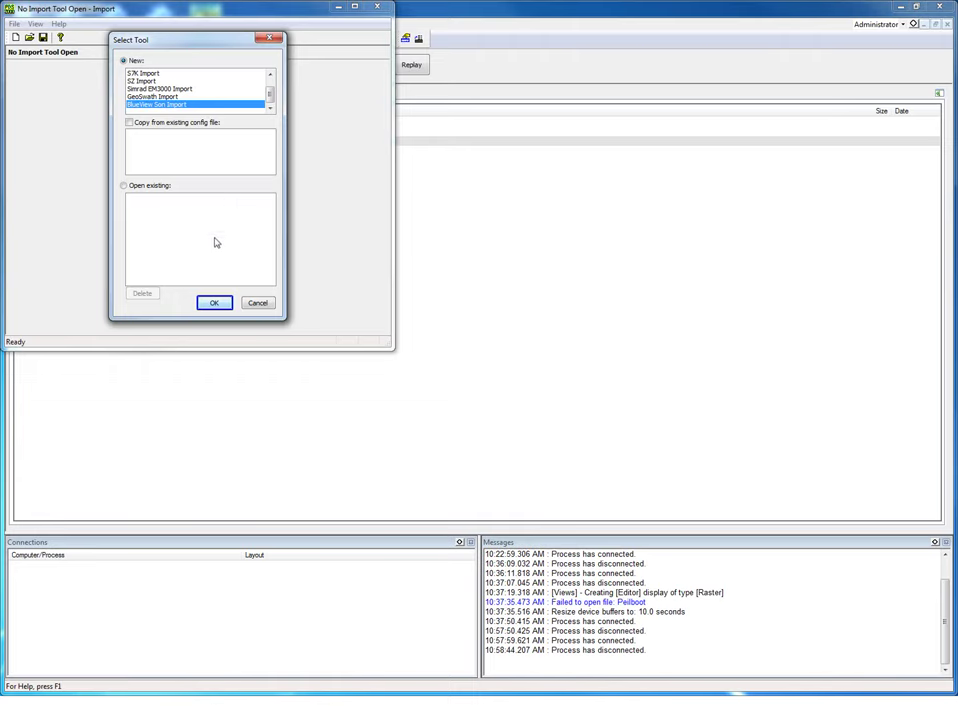
pyautogui.click(214, 304)
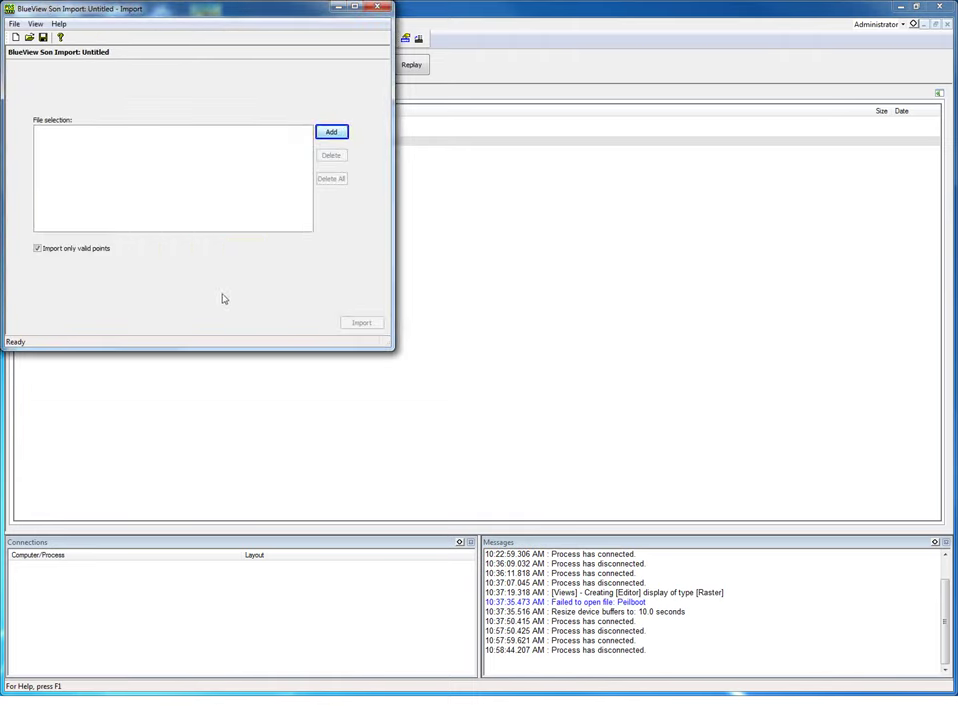
# Add LogData\20140925-102424.son to the import's file selection.
pyautogui.click(331, 132)
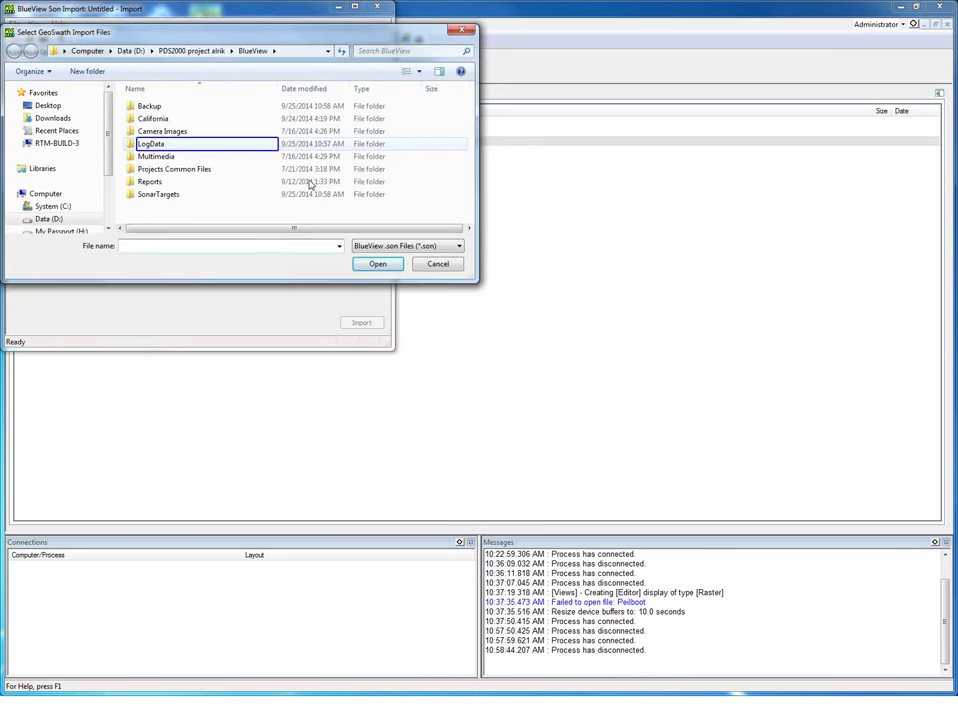
pyautogui.click(162, 149)
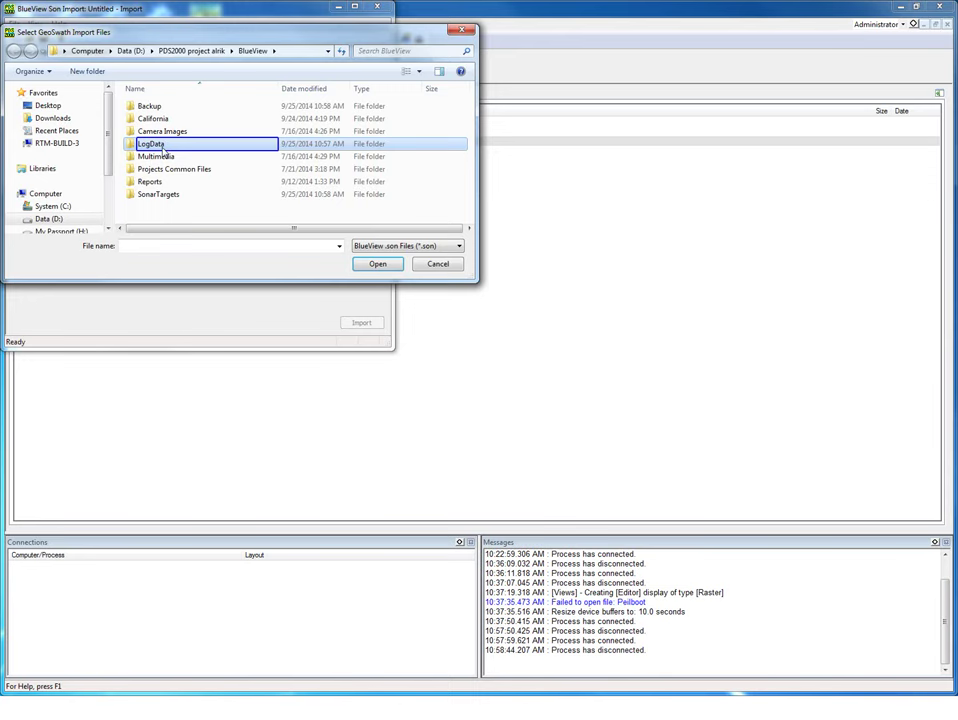
pyautogui.doubleClick(161, 149)
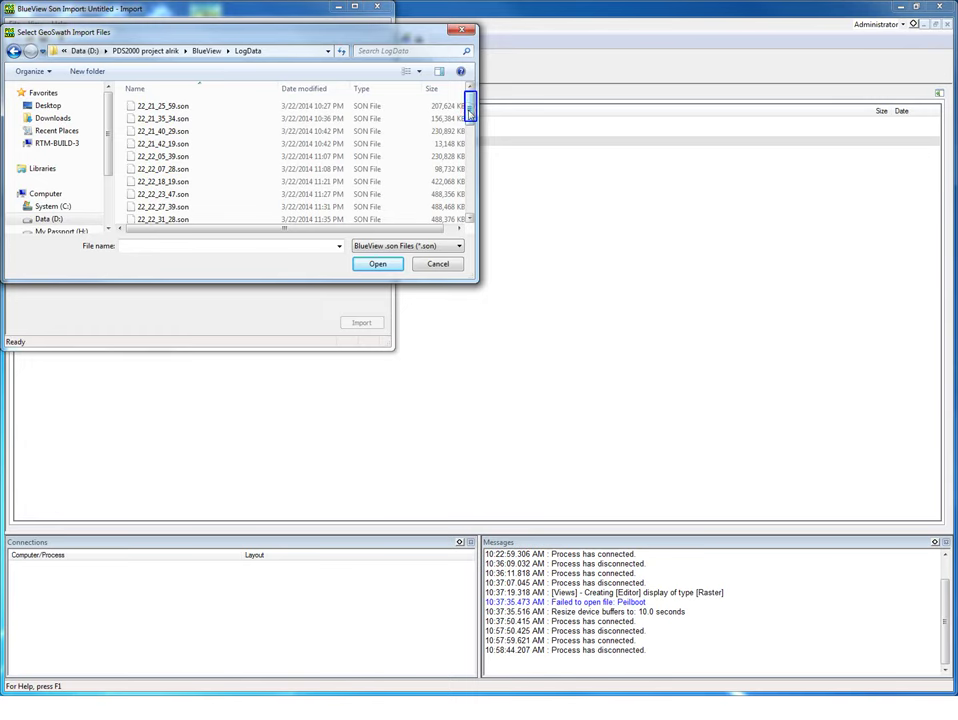
pyautogui.moveTo(469, 112); pyautogui.dragTo(468, 178)
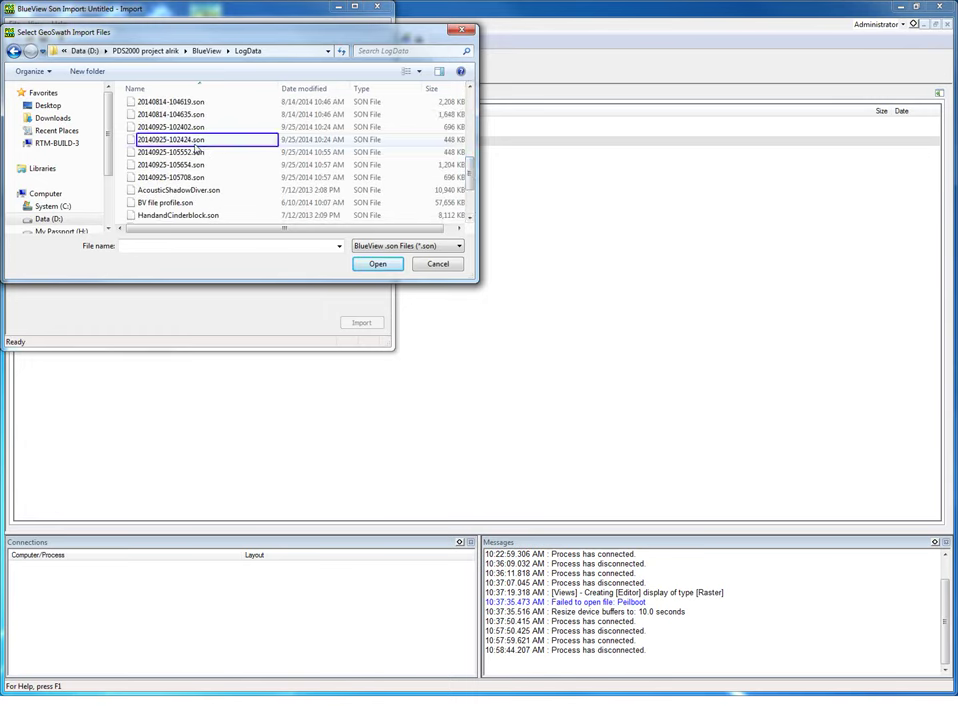
pyautogui.click(195, 142)
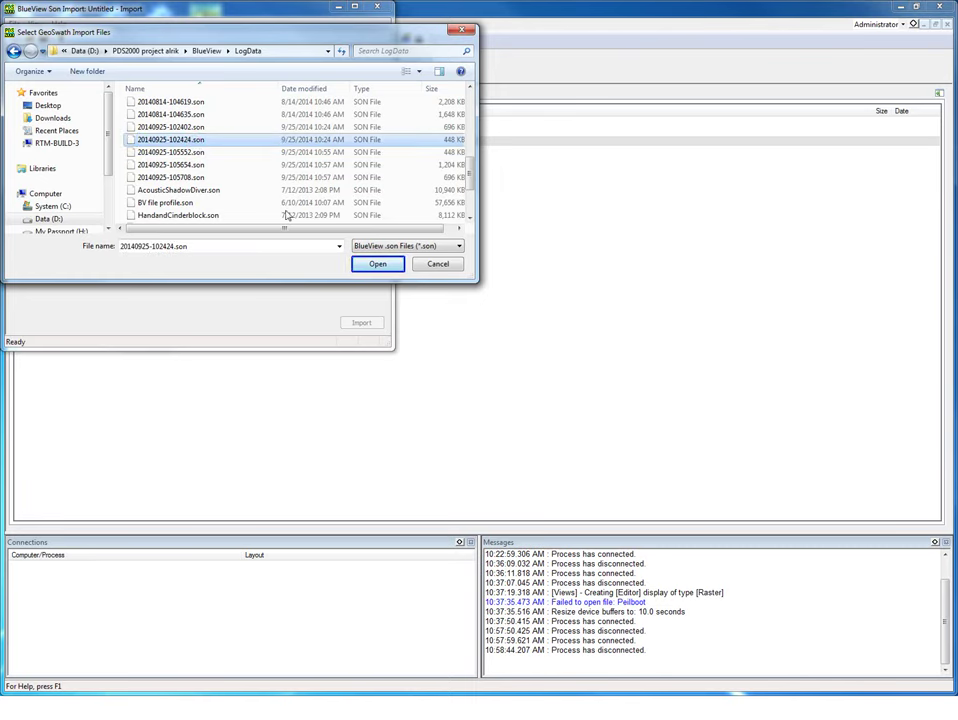
pyautogui.click(376, 265)
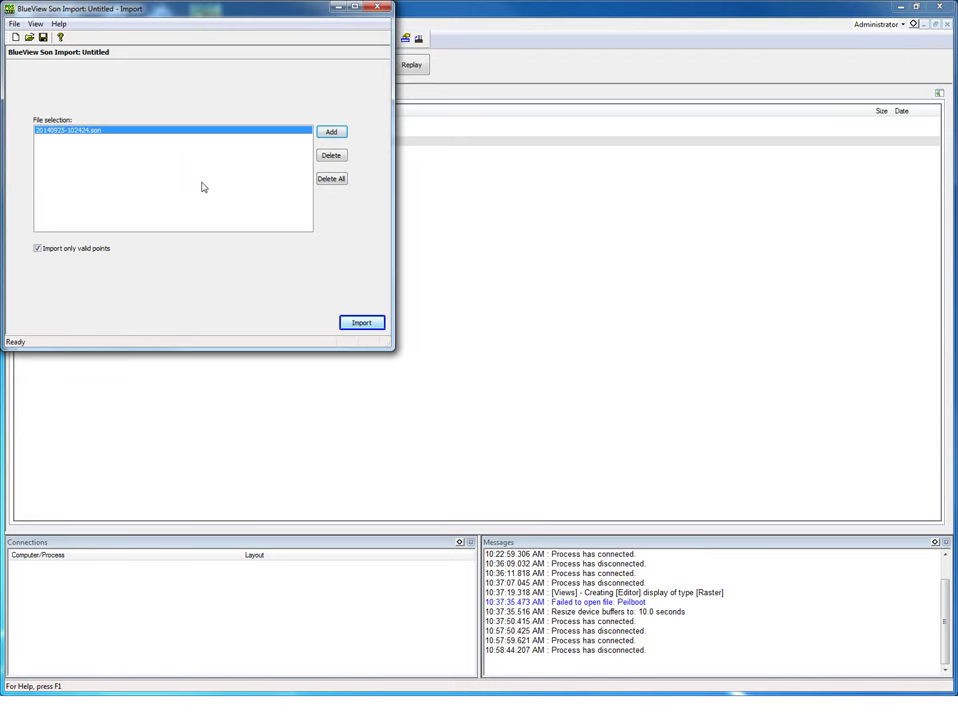
# Import 20140925-102424.son with default zero offsets, then close the import tool without saving settings.
pyautogui.click(362, 323)
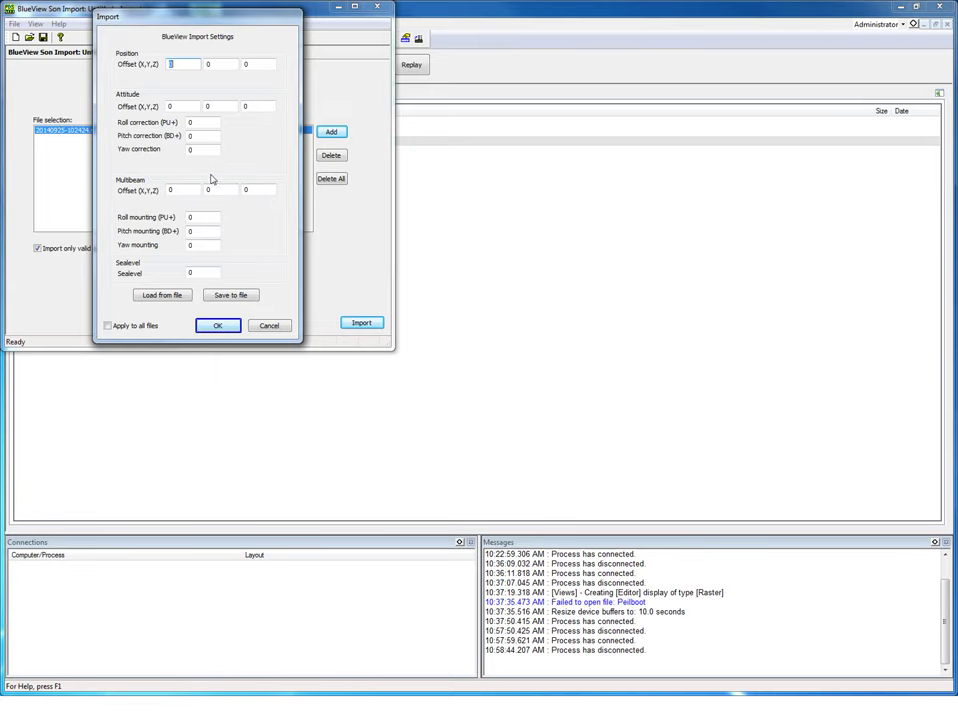
pyautogui.click(221, 327)
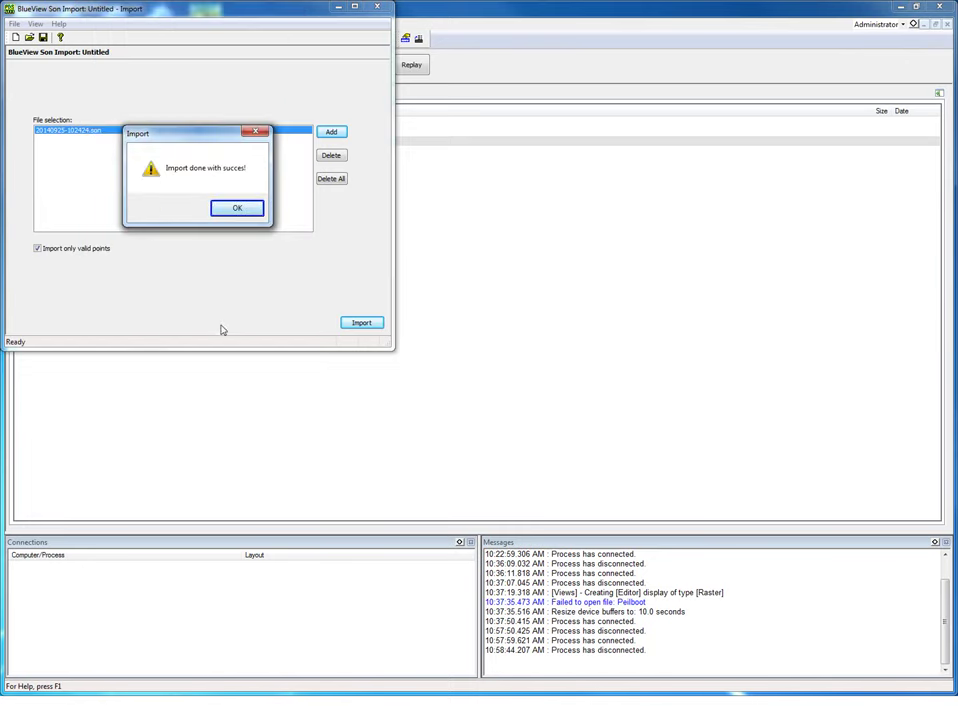
pyautogui.click(251, 212)
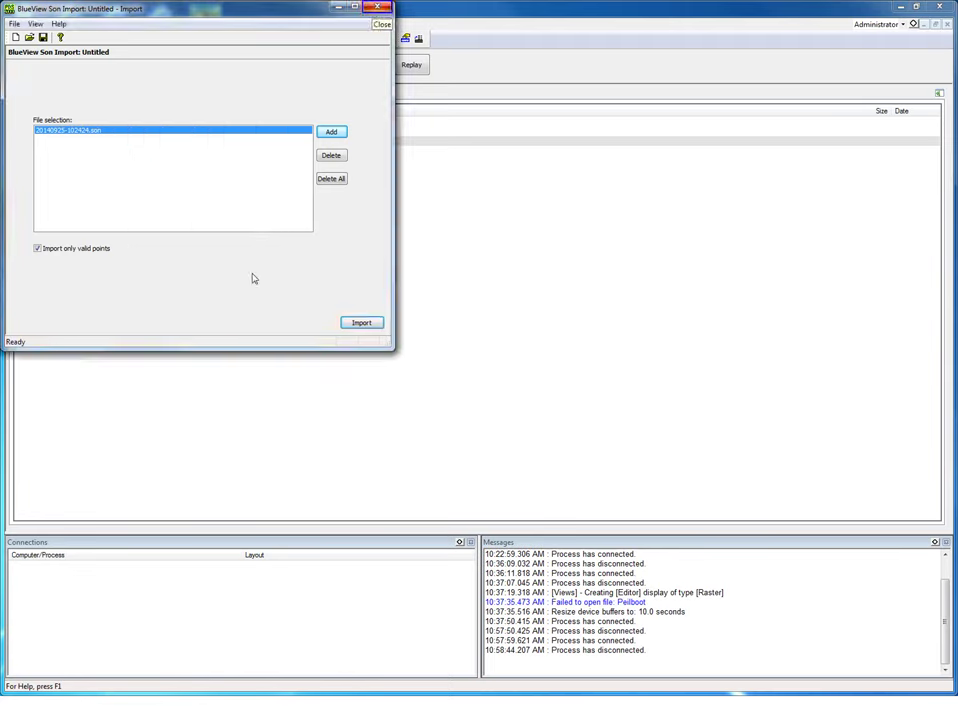
pyautogui.click(377, 9)
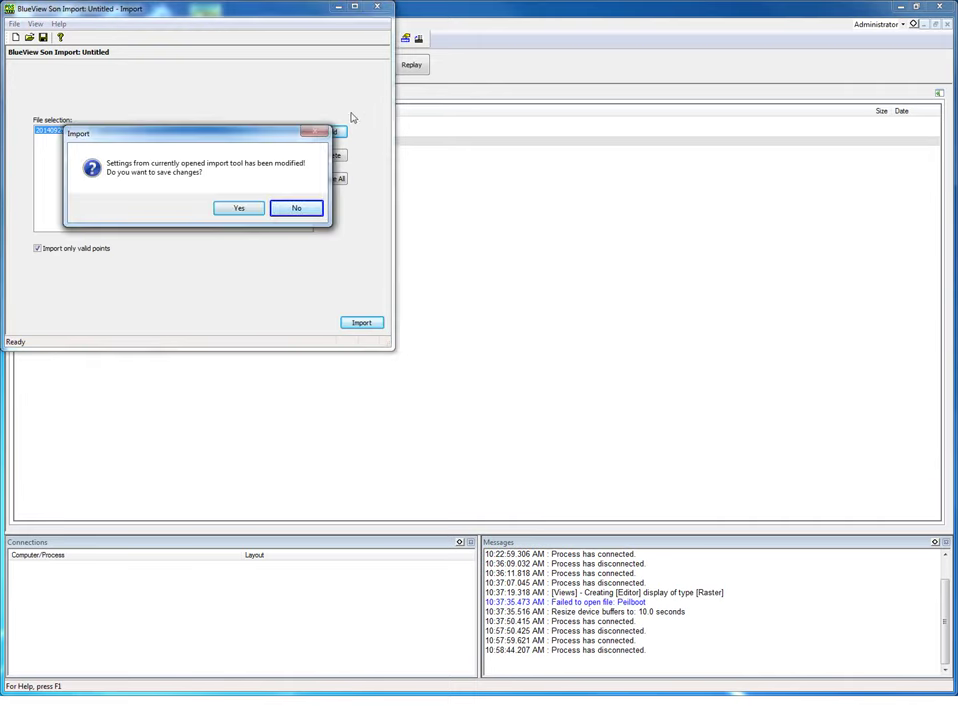
pyautogui.click(283, 209)
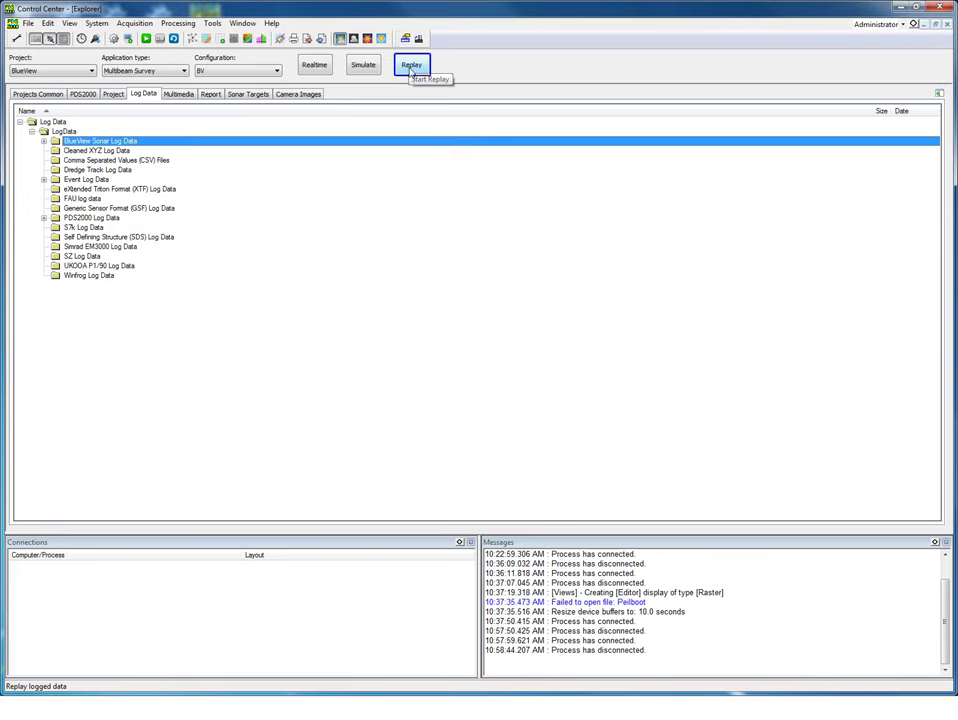
# Launch the Replayer from Control Center to show the File Set Editor's saved file sets.
pyautogui.click(411, 66)
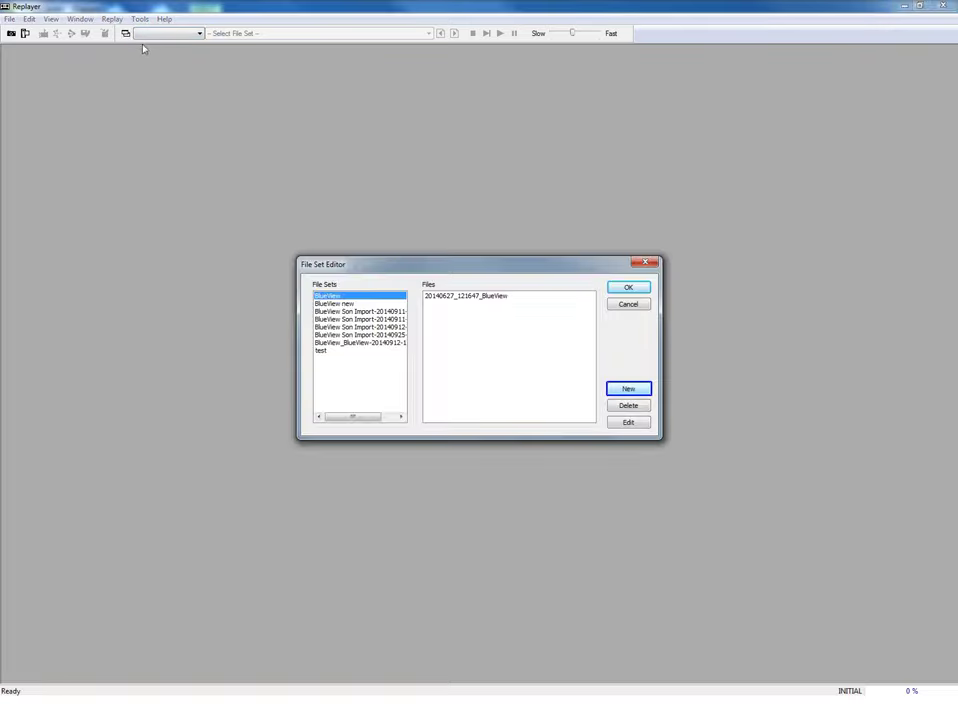
# Create a new replay file set and save it under the name BlueViewsept.
pyautogui.click(627, 392)
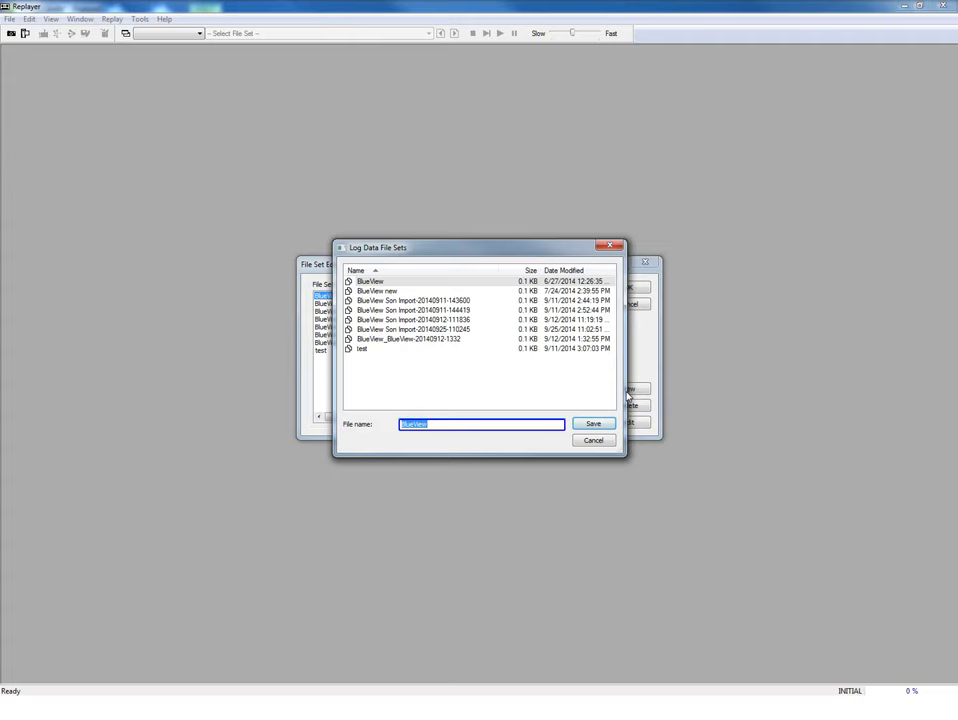
pyautogui.click(523, 426)
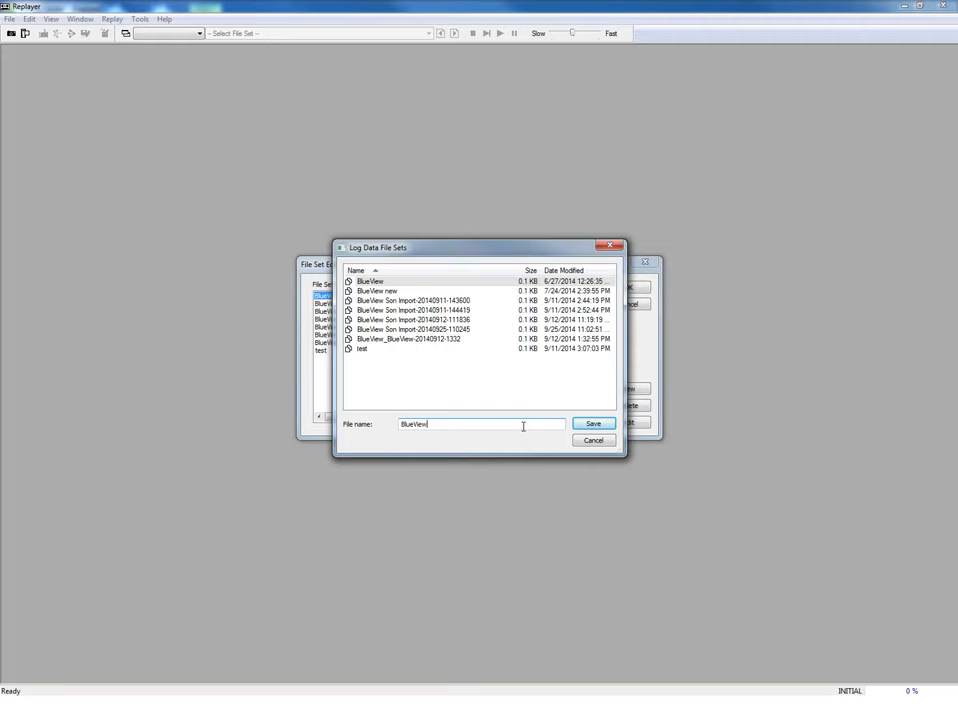
pyautogui.write('sept')
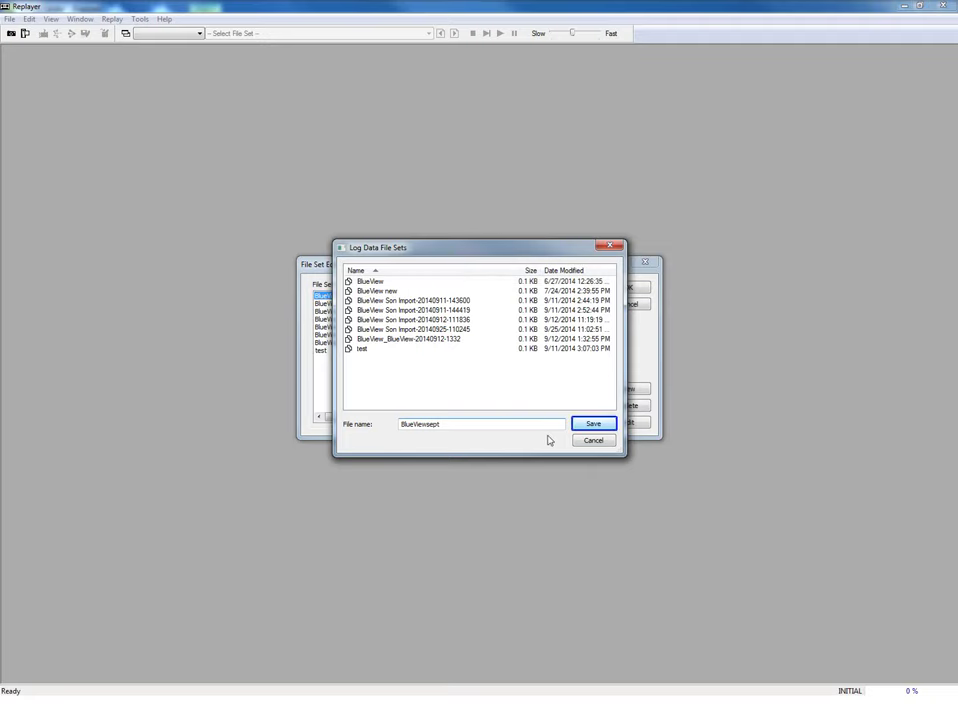
pyautogui.click(593, 424)
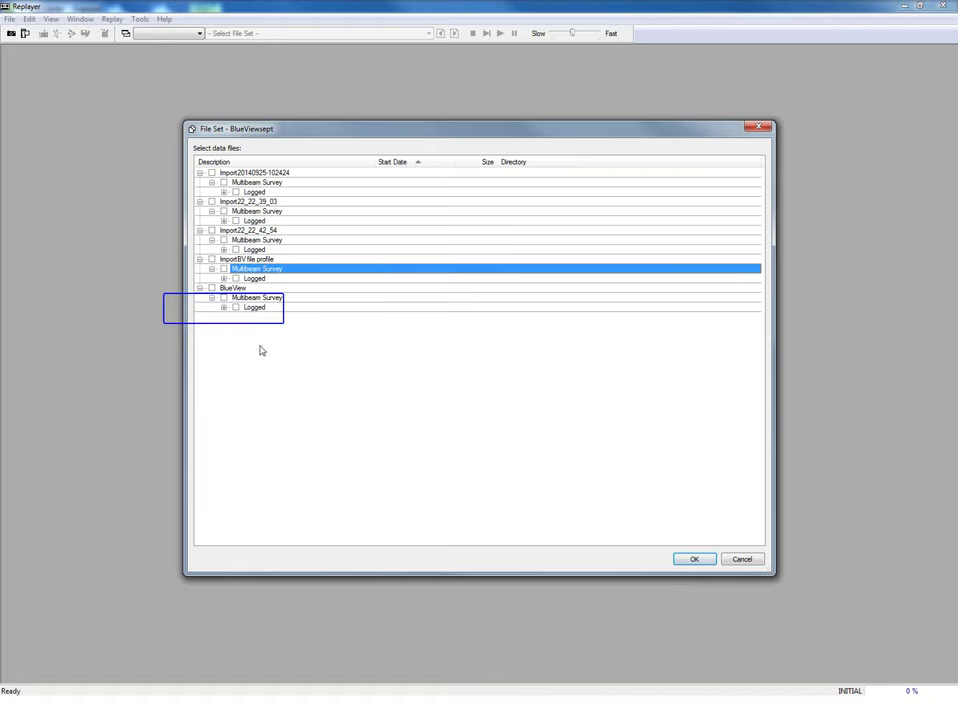
# Add the logged file 20140627_111716_BlueView from BlueView > Logged to the file set.
pyautogui.click(224, 308)
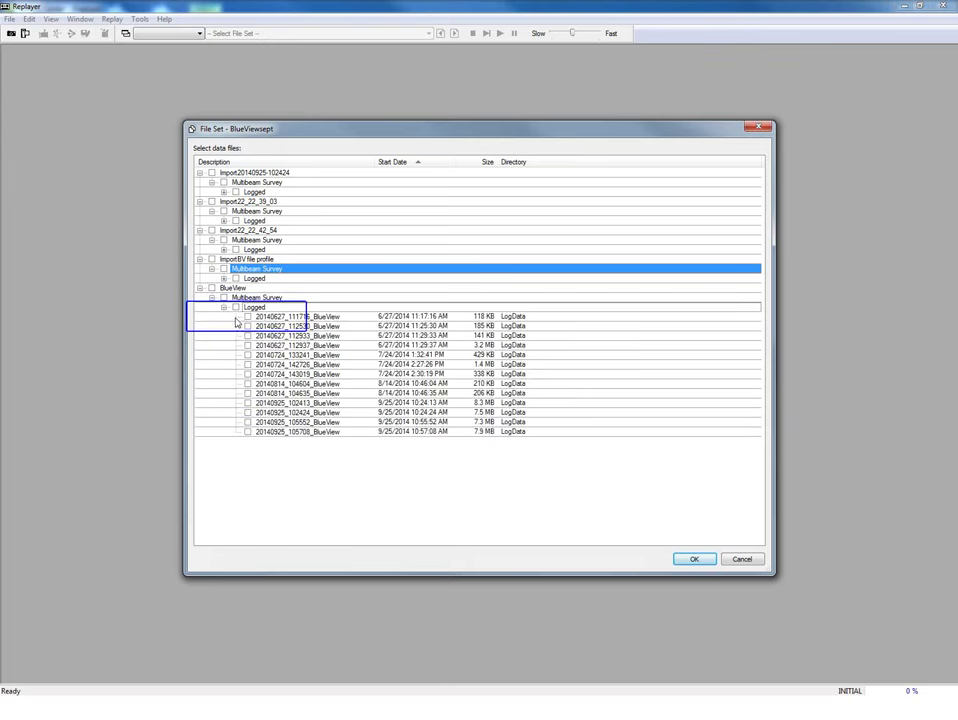
pyautogui.click(248, 320)
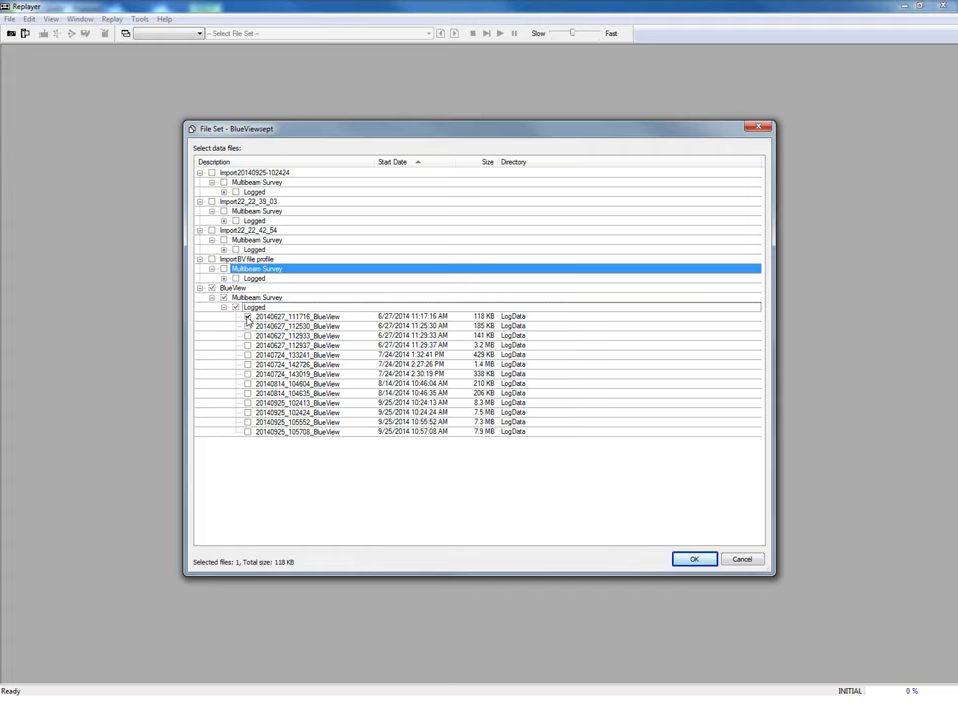
pyautogui.click(700, 560)
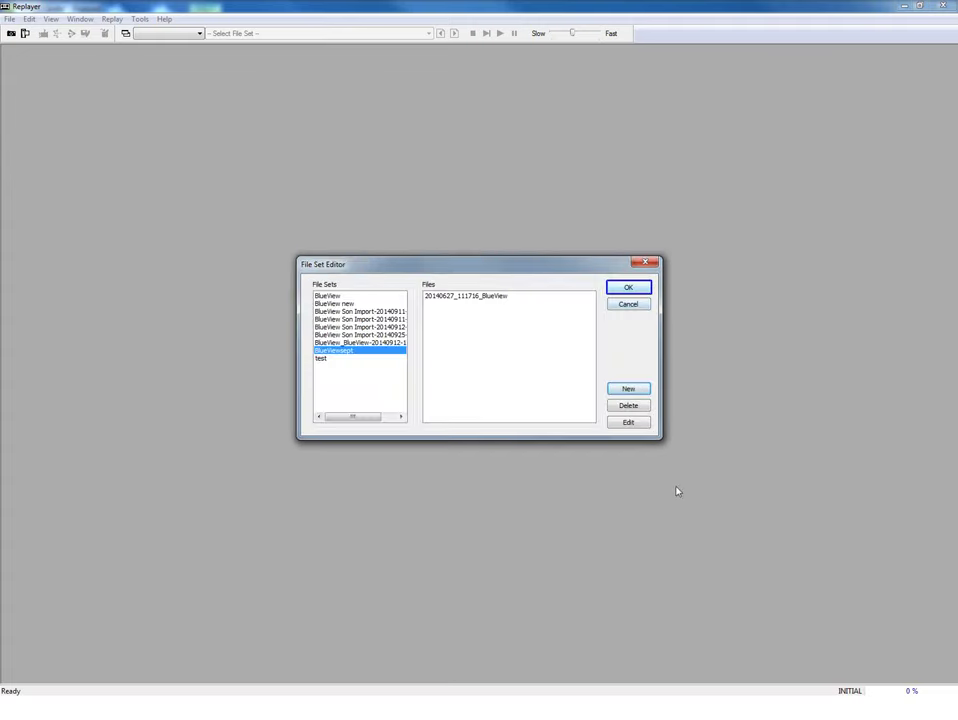
# Load the BlueViewsept file set with 20140627_111716_BlueView into the Replayer.
pyautogui.click(627, 290)
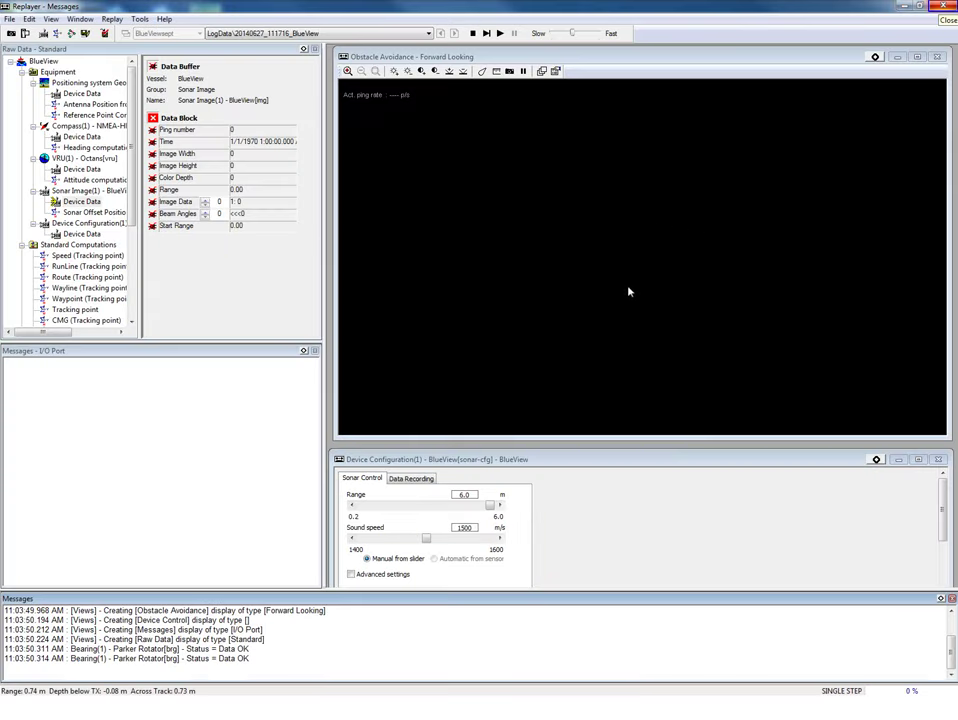